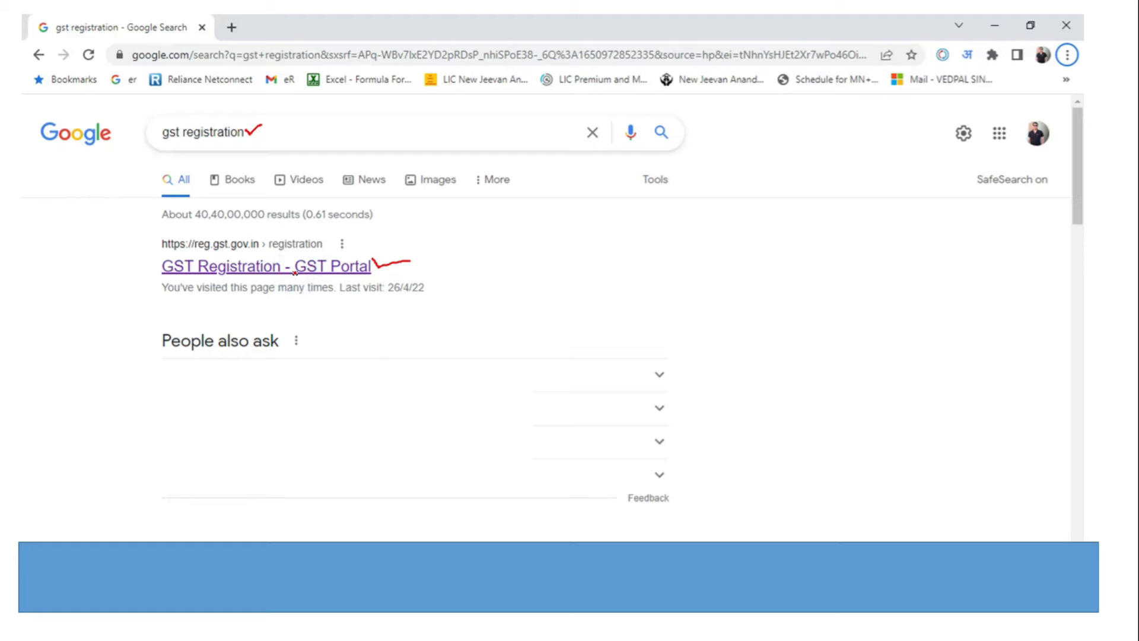
pyautogui.click(295, 267)
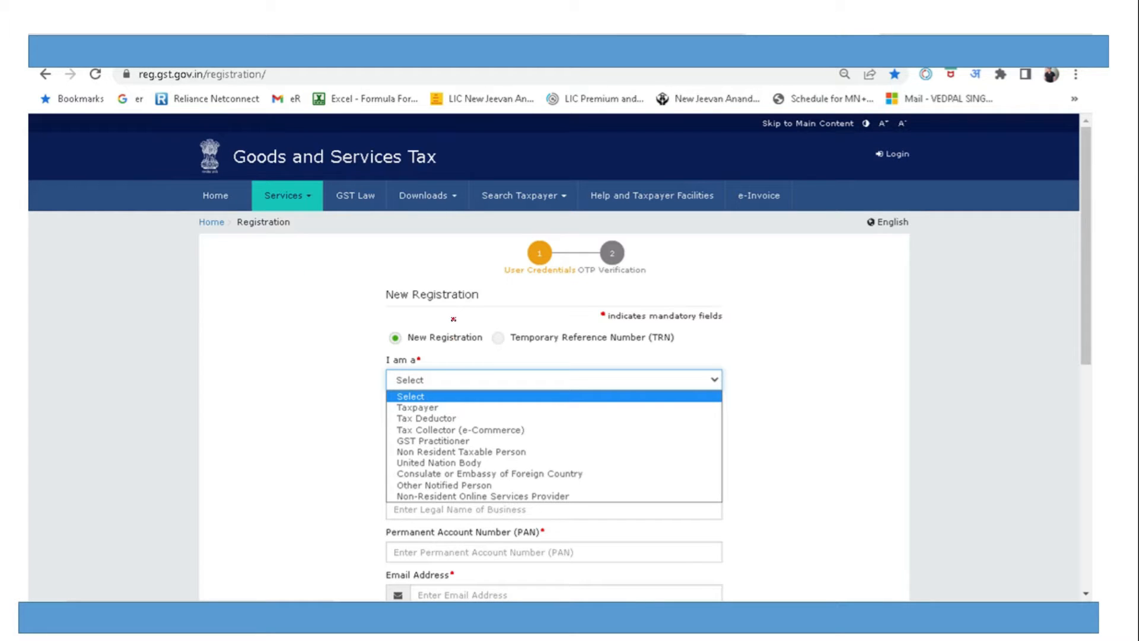
pyautogui.moveTo(453, 321); pyautogui.dragTo(475, 319)
pyautogui.click(541, 325)
pyautogui.moveTo(541, 328); pyautogui.dragTo(558, 324)
pyautogui.moveTo(379, 356); pyautogui.dragTo(411, 348)
pyautogui.moveTo(442, 410); pyautogui.dragTo(473, 417)
pyautogui.moveTo(413, 402)
pyautogui.mouseDown()
pyautogui.moveTo(399, 415)
pyautogui.moveTo(413, 400)
pyautogui.mouseUp()
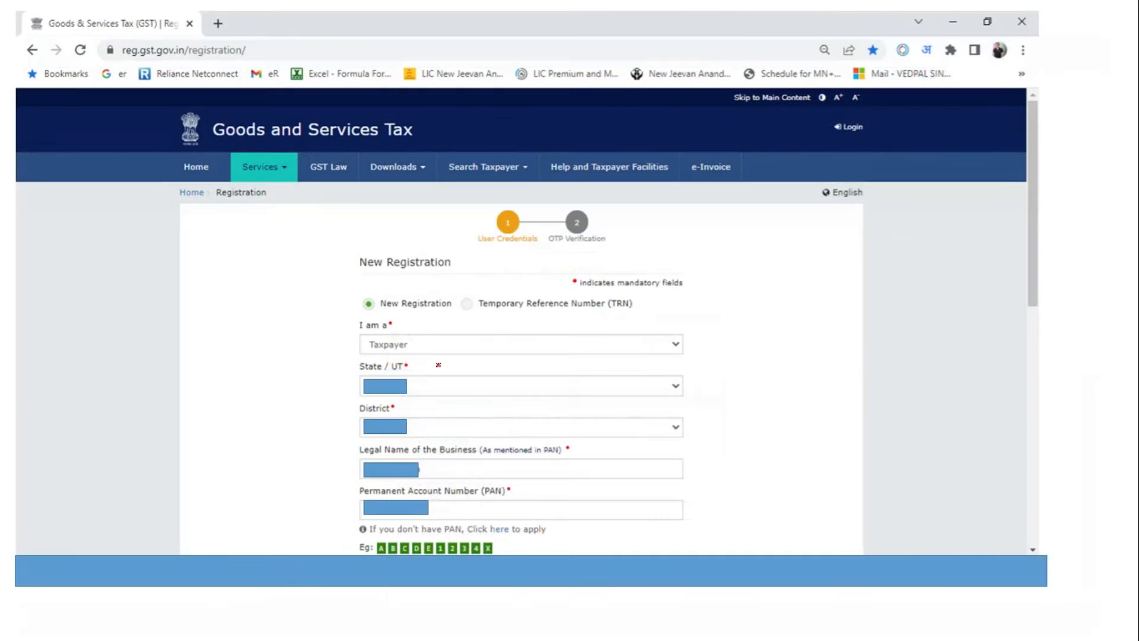
pyautogui.moveTo(419, 340); pyautogui.dragTo(436, 346)
pyautogui.moveTo(422, 384); pyautogui.dragTo(436, 389)
pyautogui.moveTo(417, 427); pyautogui.dragTo(433, 424)
pyautogui.moveTo(485, 439)
pyautogui.mouseDown()
pyautogui.moveTo(487, 460)
pyautogui.moveTo(582, 462)
pyautogui.moveTo(574, 441)
pyautogui.moveTo(487, 437)
pyautogui.mouseUp()
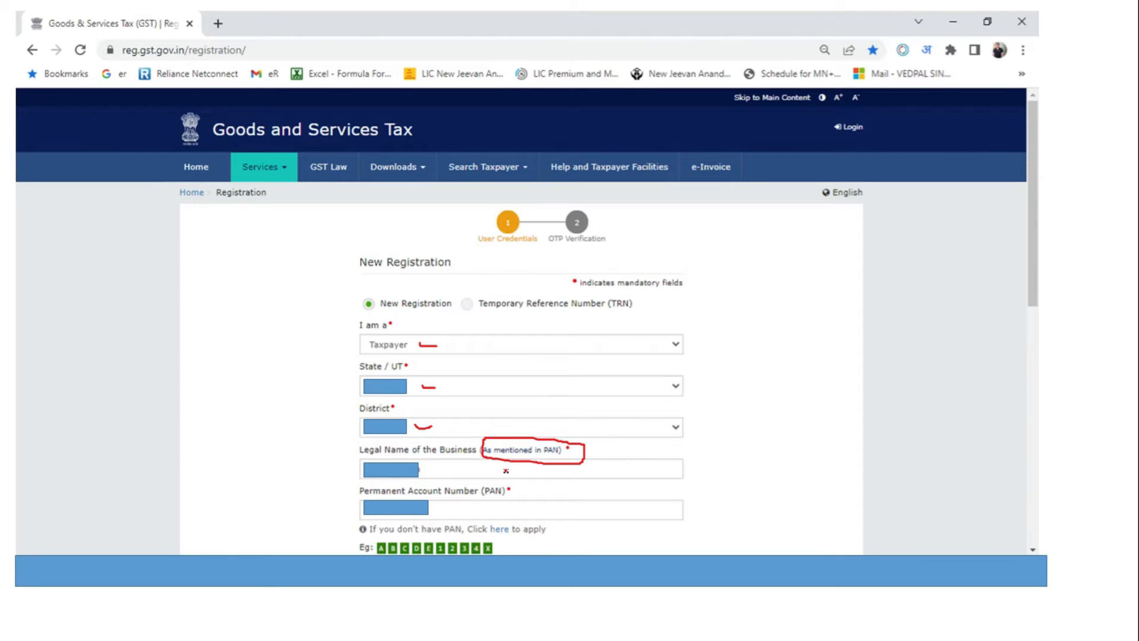
pyautogui.moveTo(452, 509); pyautogui.dragTo(468, 510)
pyautogui.press('Escape')
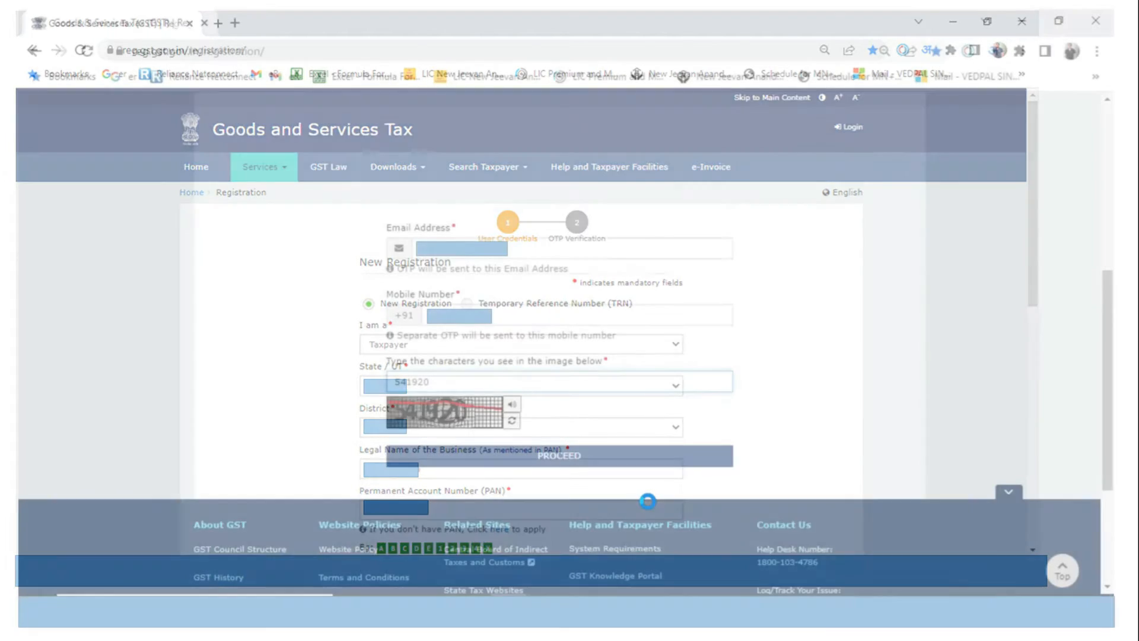
pyautogui.moveTo(524, 251); pyautogui.dragTo(545, 252)
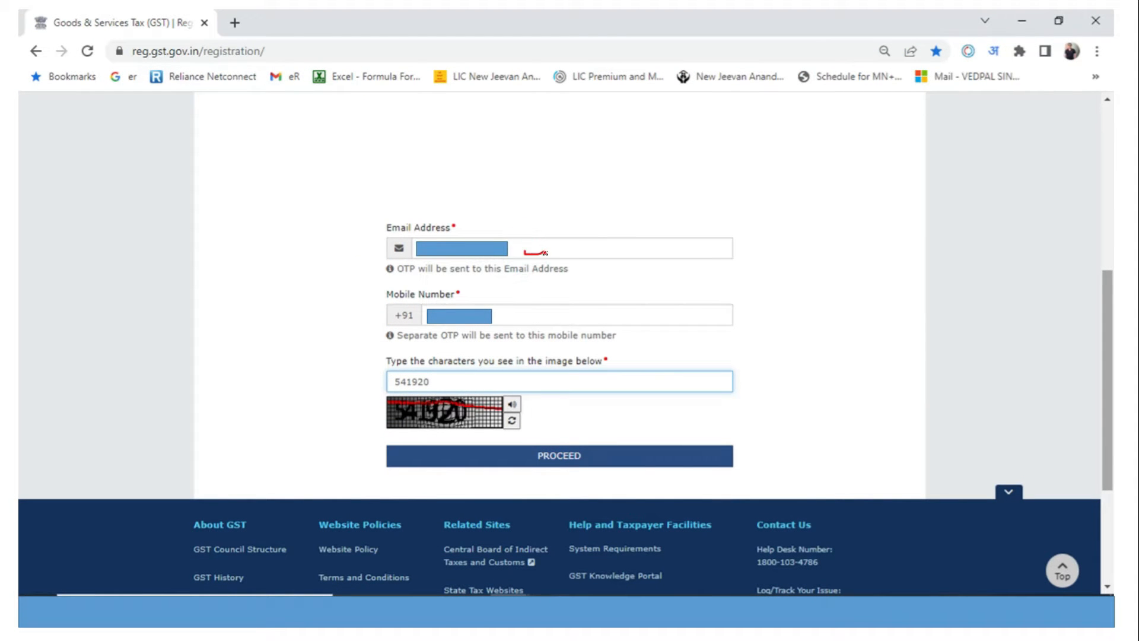
pyautogui.moveTo(511, 315); pyautogui.dragTo(533, 318)
pyautogui.click(573, 457)
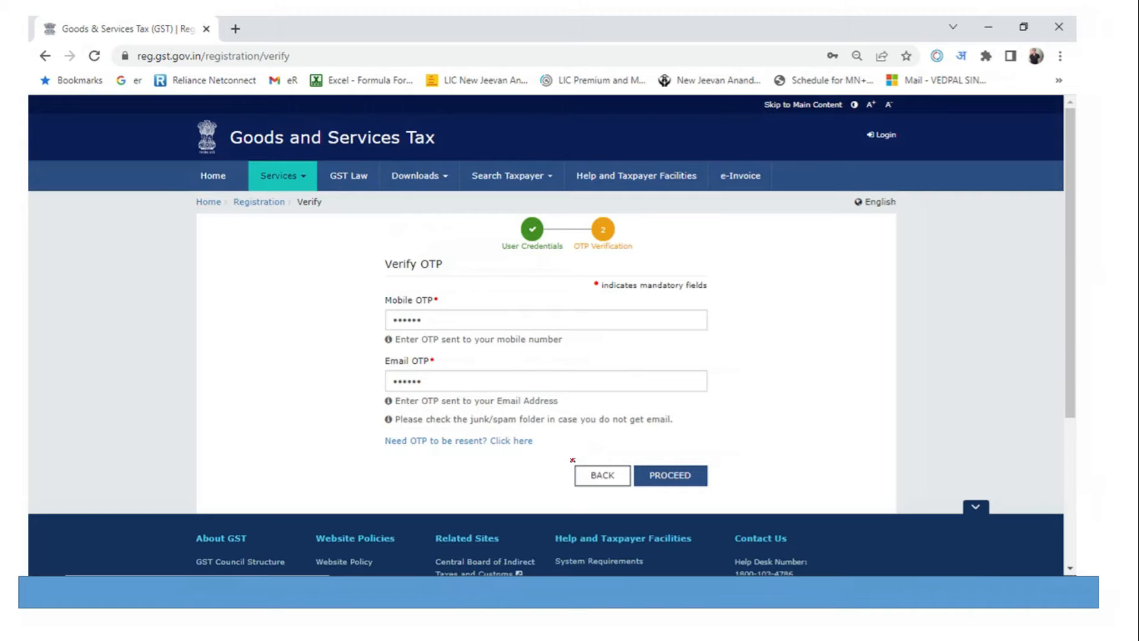
pyautogui.click(443, 321)
pyautogui.moveTo(443, 321); pyautogui.dragTo(460, 320)
pyautogui.moveTo(438, 380); pyautogui.dragTo(462, 377)
pyautogui.click(673, 474)
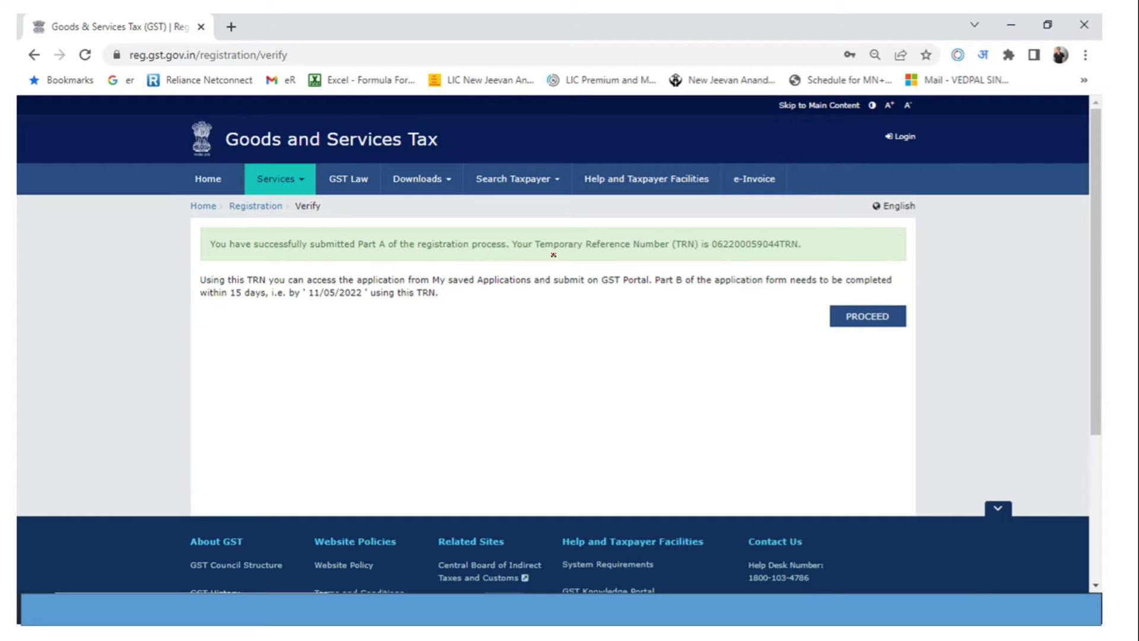
pyautogui.moveTo(551, 253); pyautogui.dragTo(695, 257)
pyautogui.moveTo(797, 238)
pyautogui.mouseDown()
pyautogui.moveTo(718, 226)
pyautogui.moveTo(708, 239)
pyautogui.moveTo(717, 254)
pyautogui.moveTo(750, 261)
pyautogui.moveTo(796, 257)
pyautogui.moveTo(801, 243)
pyautogui.mouseUp()
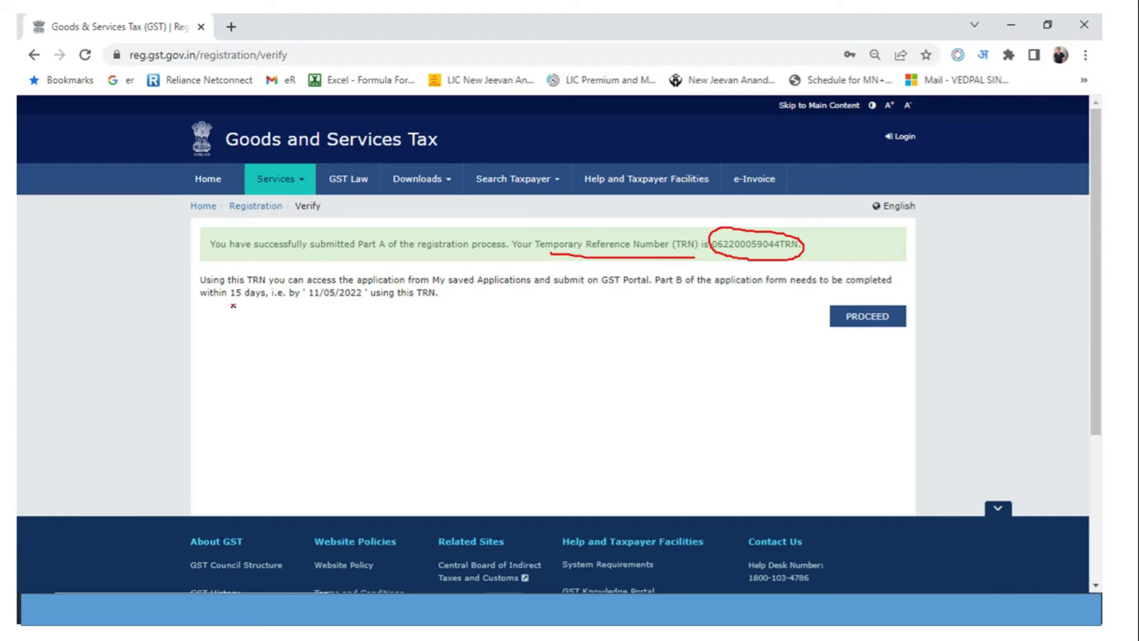
pyautogui.moveTo(190, 276); pyautogui.dragTo(238, 268)
pyautogui.click(870, 321)
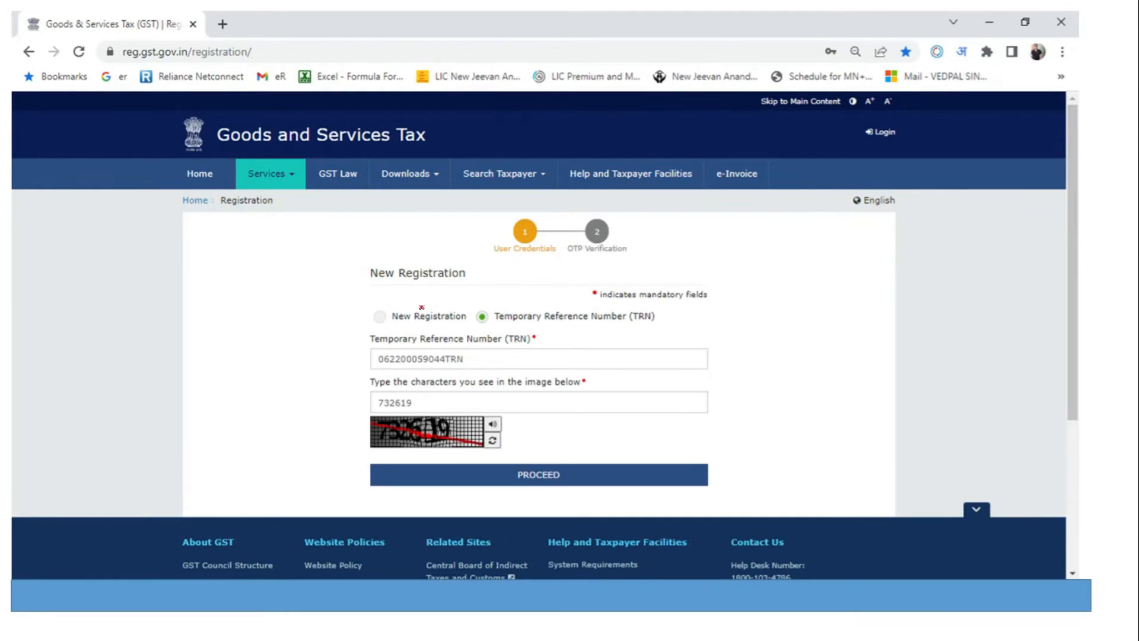
pyautogui.moveTo(385, 305)
pyautogui.mouseDown()
pyautogui.moveTo(379, 325)
pyautogui.moveTo(405, 311)
pyautogui.moveTo(392, 303)
pyautogui.mouseUp()
pyautogui.moveTo(559, 299); pyautogui.dragTo(623, 291)
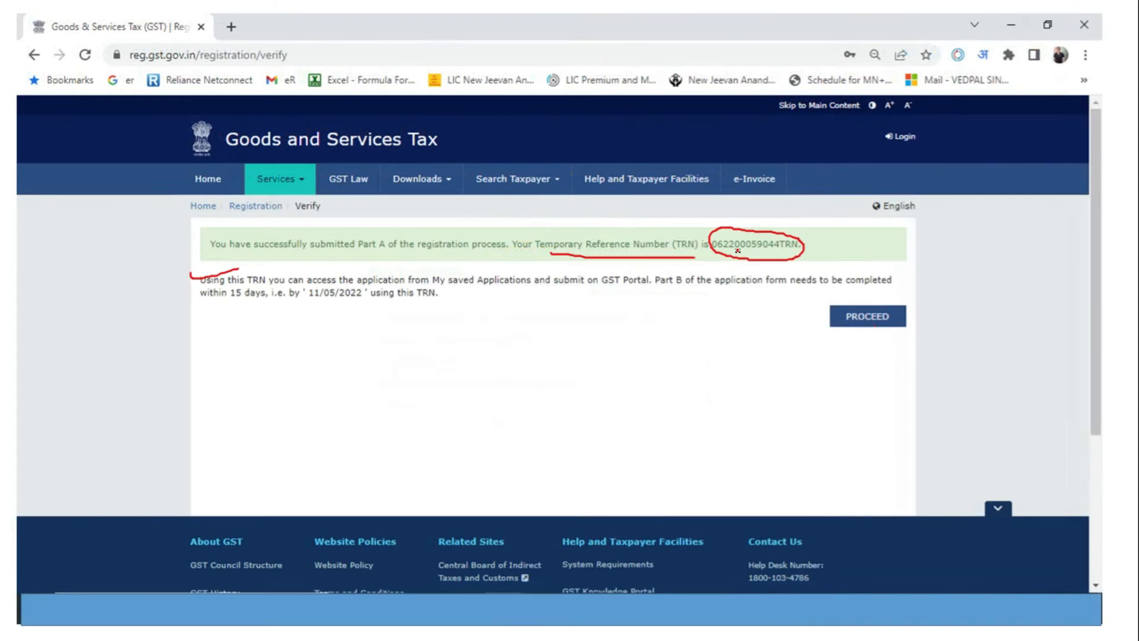
pyautogui.moveTo(792, 221); pyautogui.dragTo(822, 217)
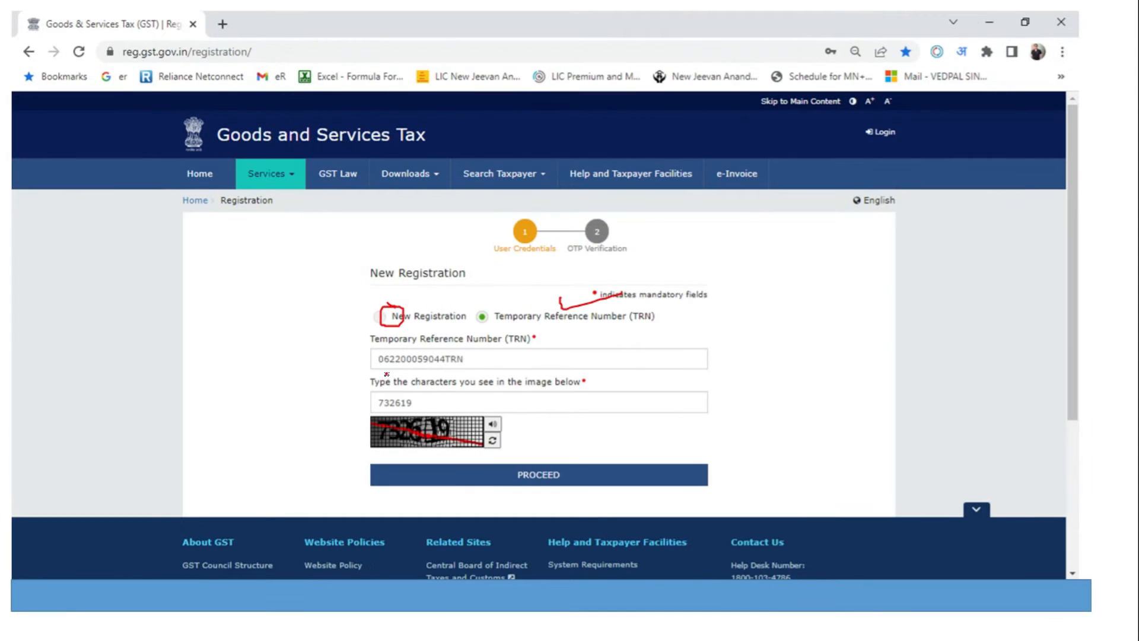
pyautogui.moveTo(466, 355); pyautogui.dragTo(502, 360)
pyautogui.moveTo(469, 430); pyautogui.dragTo(490, 417)
pyautogui.press('Escape')
pyautogui.click(532, 476)
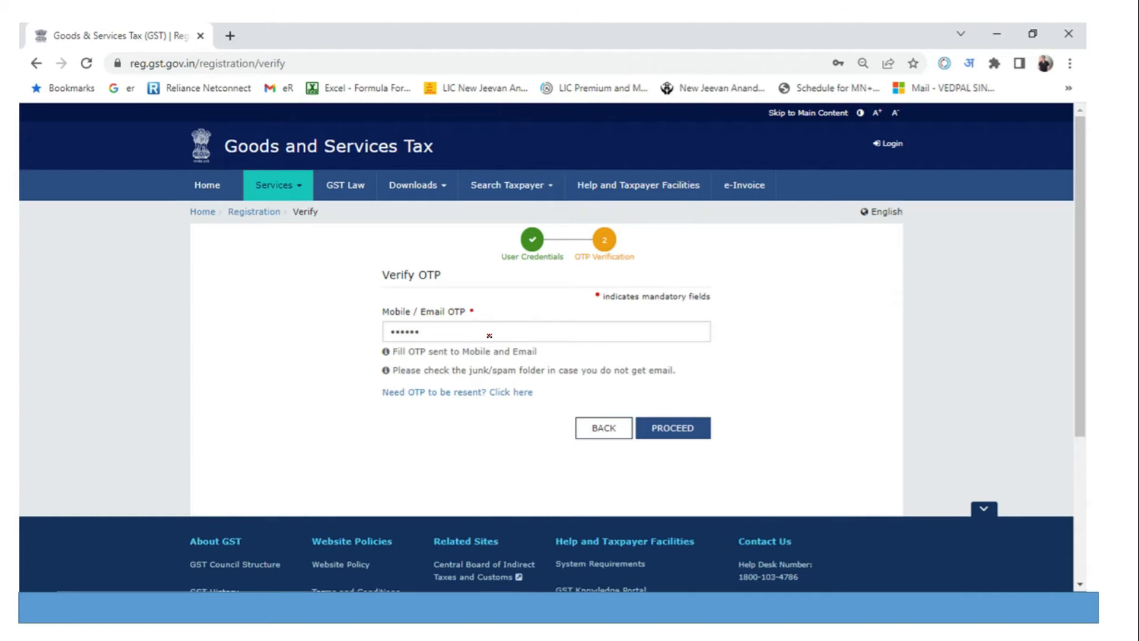
pyautogui.click(685, 430)
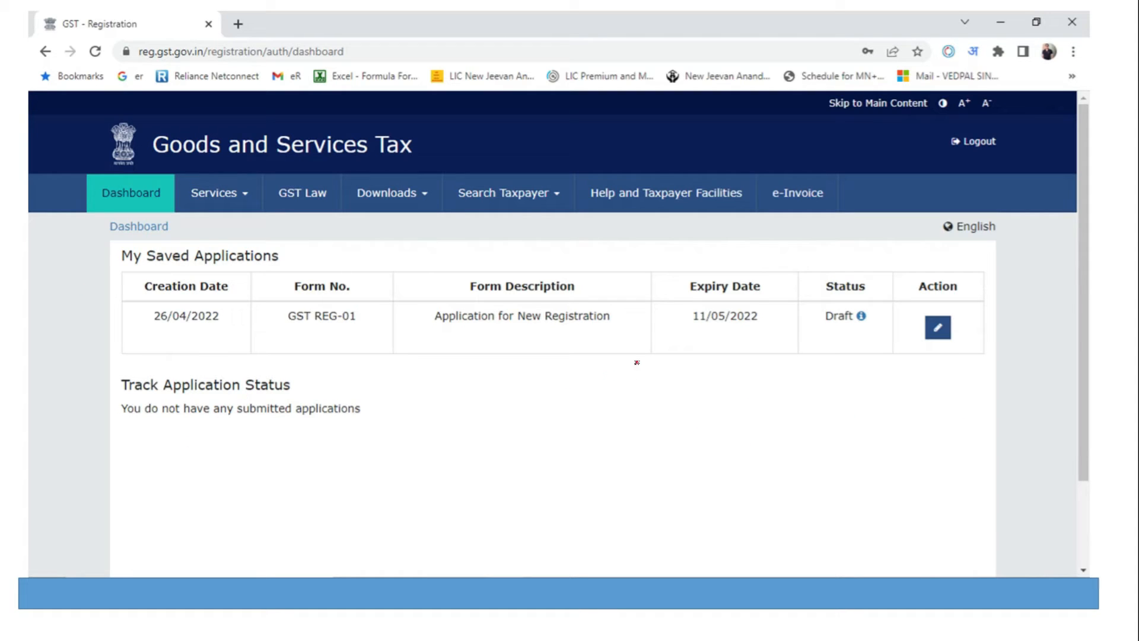
pyautogui.click(144, 314)
pyautogui.moveTo(162, 316); pyautogui.dragTo(173, 314)
pyautogui.moveTo(334, 327); pyautogui.dragTo(349, 326)
pyautogui.moveTo(504, 330); pyautogui.dragTo(537, 328)
pyautogui.moveTo(741, 308)
pyautogui.mouseDown()
pyautogui.moveTo(695, 299)
pyautogui.moveTo(685, 319)
pyautogui.moveTo(716, 338)
pyautogui.moveTo(749, 336)
pyautogui.moveTo(762, 313)
pyautogui.moveTo(740, 308)
pyautogui.mouseUp()
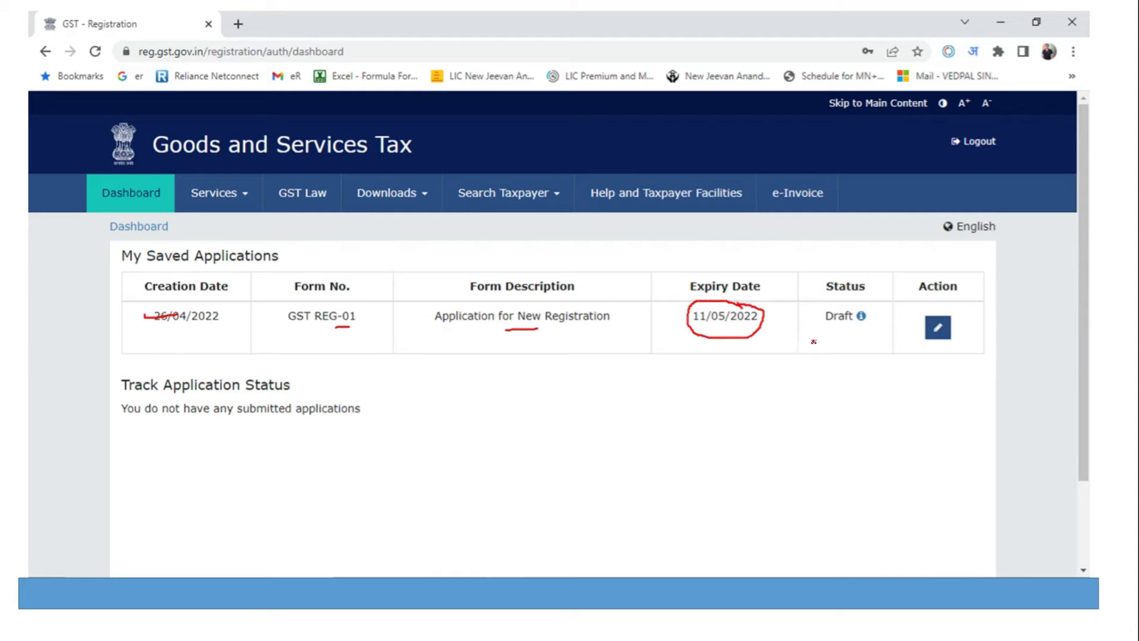
pyautogui.moveTo(934, 317)
pyautogui.mouseDown()
pyautogui.moveTo(935, 339)
pyautogui.moveTo(935, 316)
pyautogui.mouseUp()
pyautogui.click(935, 327)
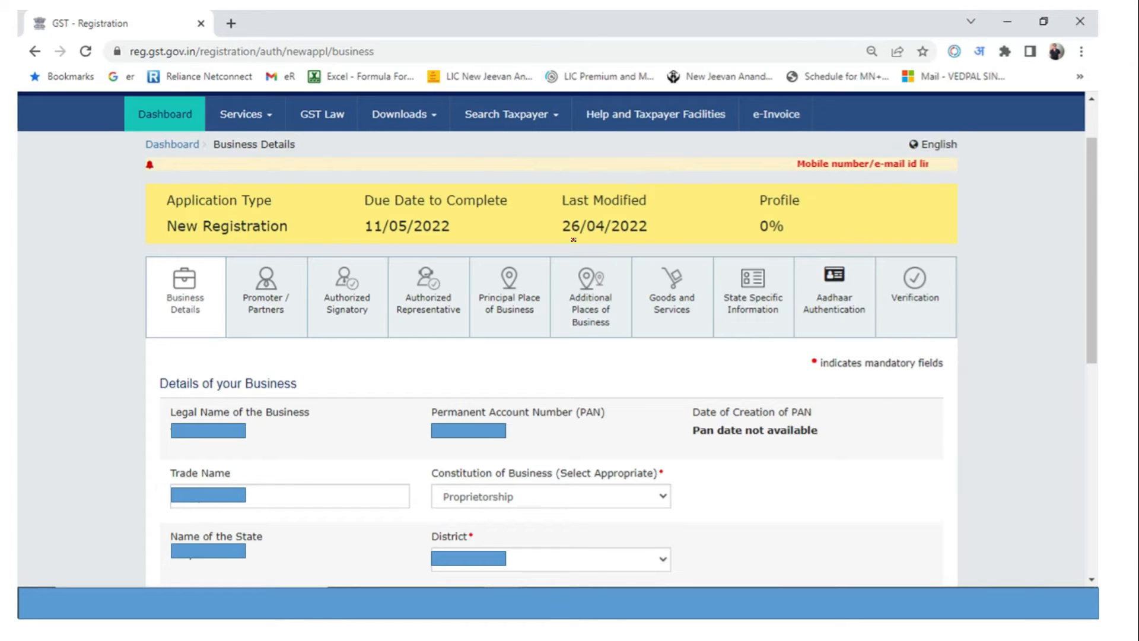
pyautogui.moveTo(157, 222); pyautogui.dragTo(181, 220)
pyautogui.moveTo(367, 220); pyautogui.dragTo(389, 222)
pyautogui.moveTo(564, 221); pyautogui.dragTo(582, 221)
pyautogui.moveTo(739, 212); pyautogui.dragTo(782, 201)
pyautogui.moveTo(197, 255)
pyautogui.mouseDown()
pyautogui.moveTo(147, 261)
pyautogui.moveTo(174, 327)
pyautogui.moveTo(951, 315)
pyautogui.mouseUp()
pyautogui.moveTo(186, 257)
pyautogui.mouseDown()
pyautogui.moveTo(955, 251)
pyautogui.moveTo(952, 317)
pyautogui.mouseUp()
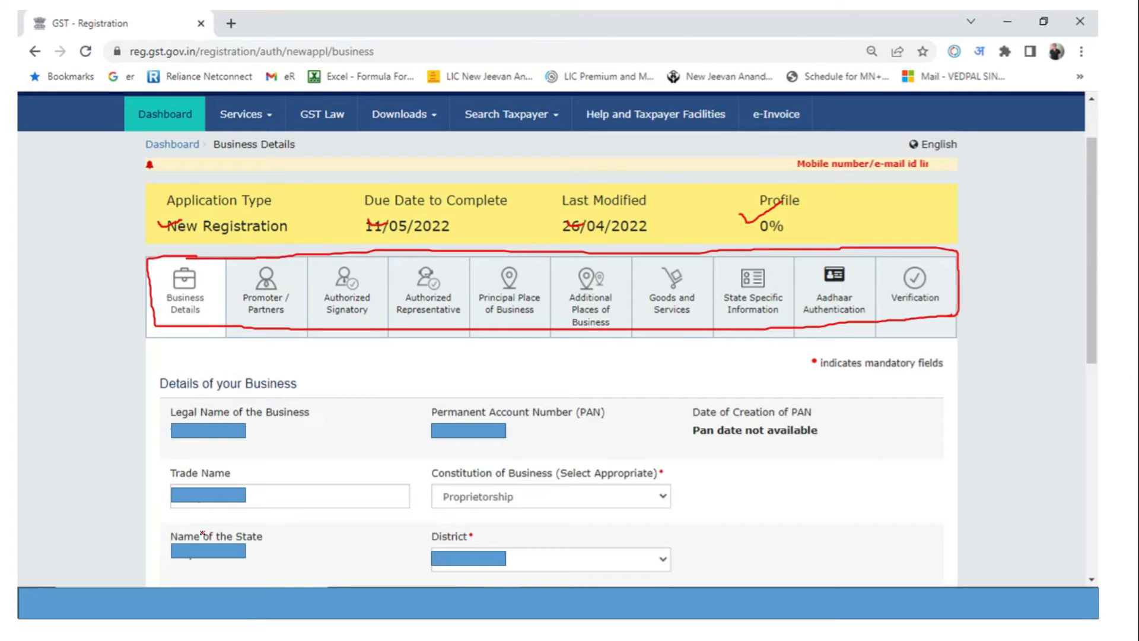
pyautogui.moveTo(317, 413); pyautogui.dragTo(333, 415)
pyautogui.moveTo(619, 414); pyautogui.dragTo(636, 416)
pyautogui.moveTo(256, 497); pyautogui.dragTo(283, 491)
pyautogui.moveTo(484, 465); pyautogui.dragTo(559, 458)
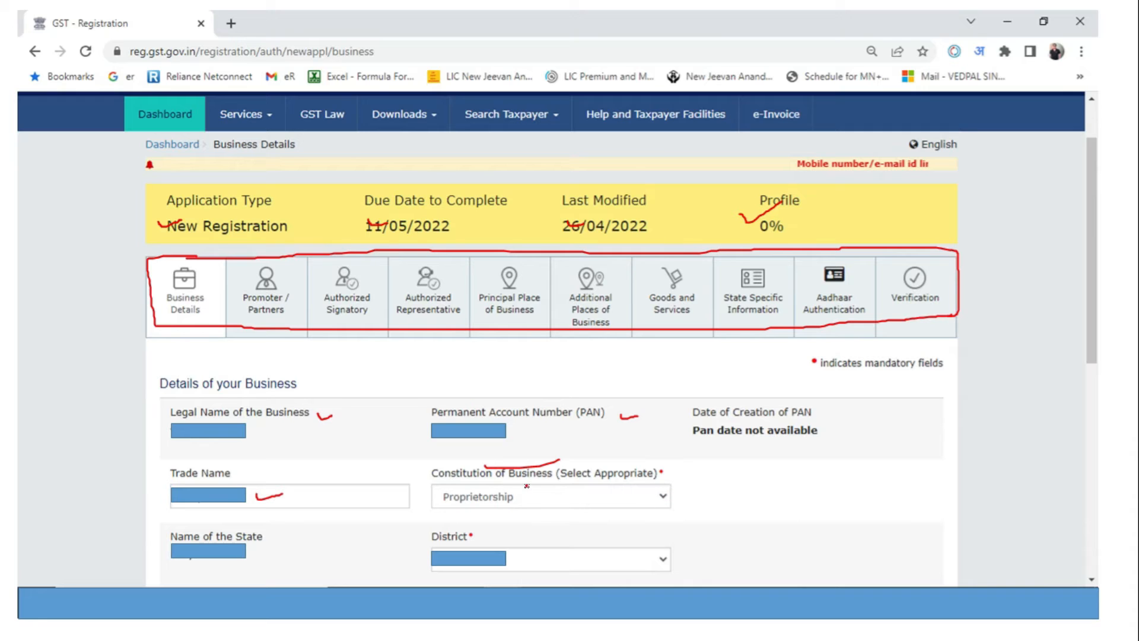
pyautogui.moveTo(509, 486)
pyautogui.mouseDown()
pyautogui.moveTo(446, 481)
pyautogui.moveTo(443, 494)
pyautogui.moveTo(457, 510)
pyautogui.moveTo(525, 514)
pyautogui.moveTo(505, 487)
pyautogui.mouseUp()
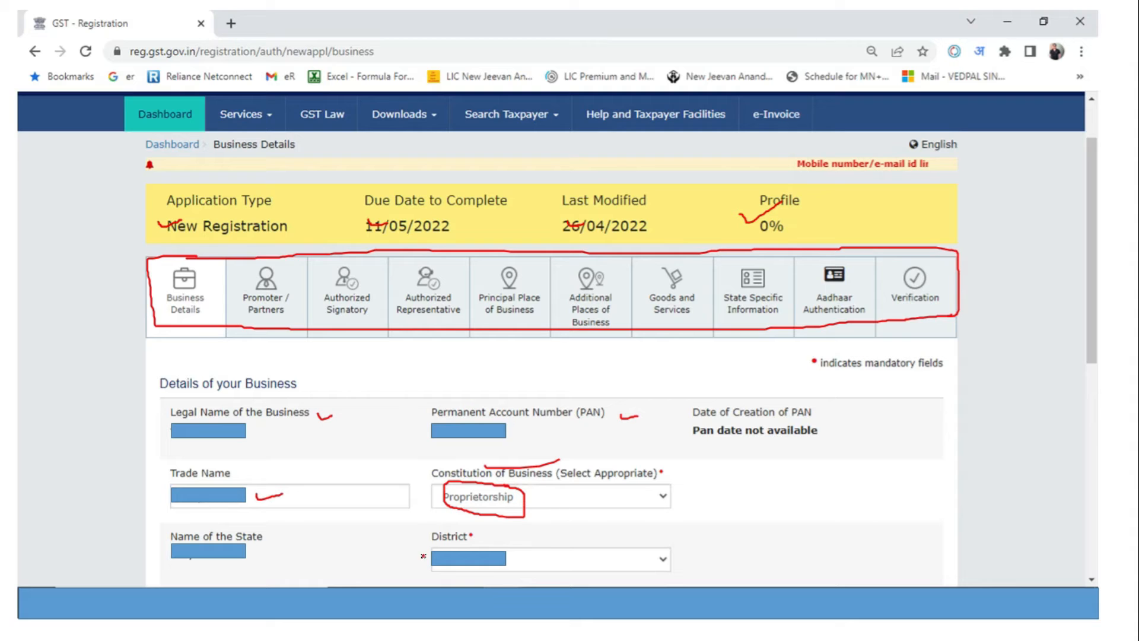
pyautogui.moveTo(253, 556); pyautogui.dragTo(276, 552)
pyautogui.moveTo(537, 561); pyautogui.dragTo(561, 555)
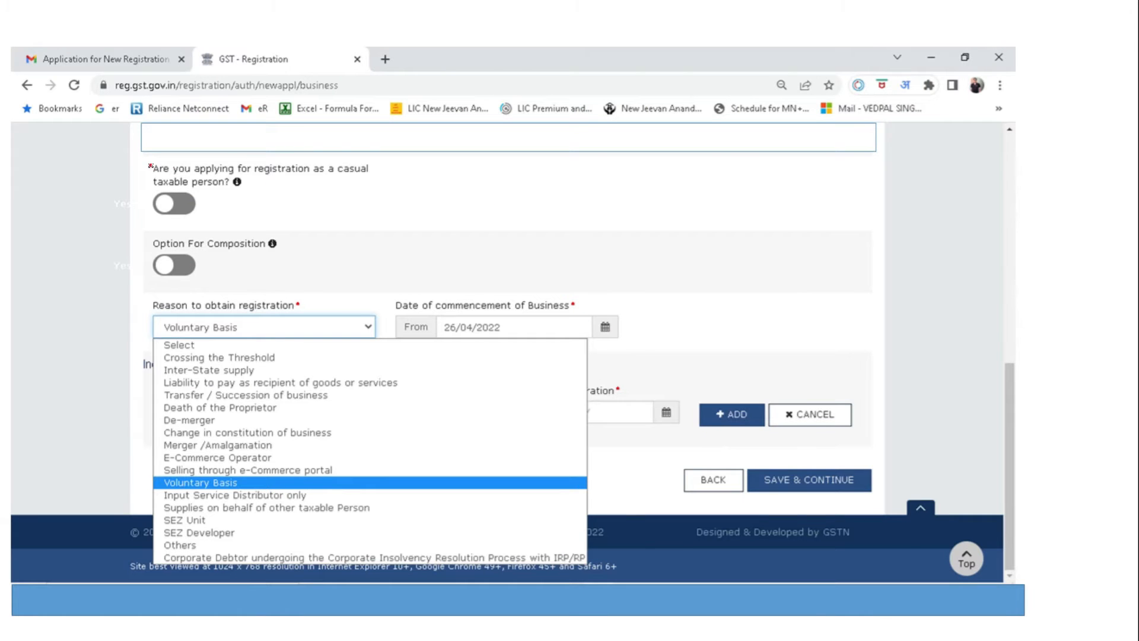
pyautogui.moveTo(152, 161); pyautogui.dragTo(153, 191)
pyautogui.moveTo(152, 240)
pyautogui.mouseDown()
pyautogui.moveTo(143, 262)
pyautogui.moveTo(154, 265)
pyautogui.mouseUp()
pyautogui.moveTo(150, 302); pyautogui.dragTo(186, 293)
pyautogui.moveTo(157, 355); pyautogui.dragTo(177, 351)
pyautogui.moveTo(249, 484); pyautogui.dragTo(263, 484)
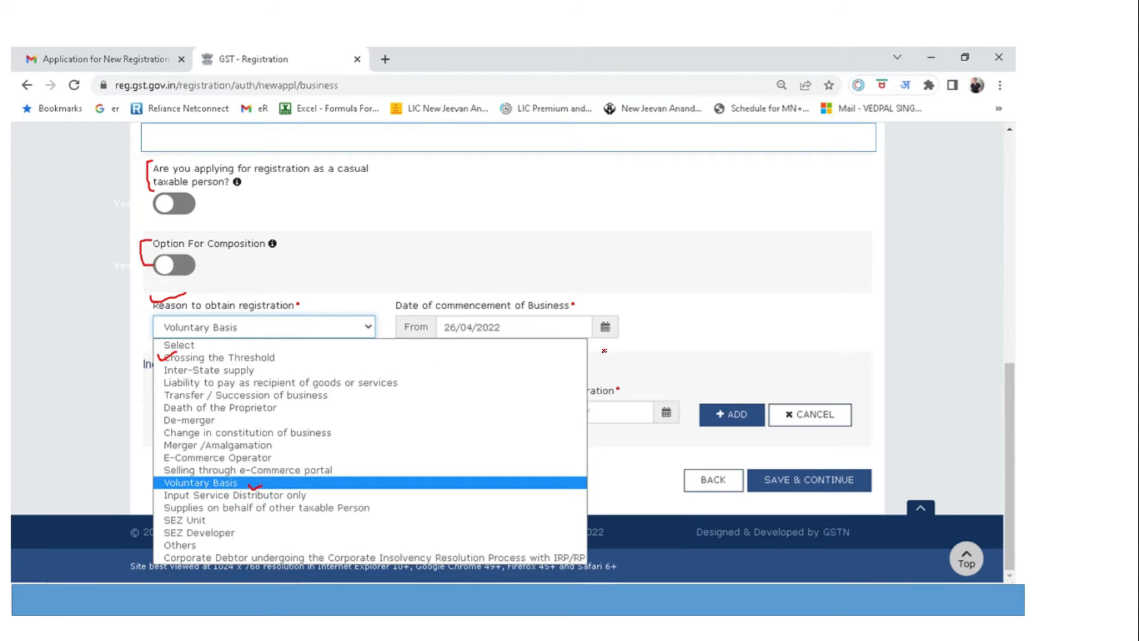
pyautogui.moveTo(483, 321); pyautogui.dragTo(514, 312)
pyautogui.press('Right')
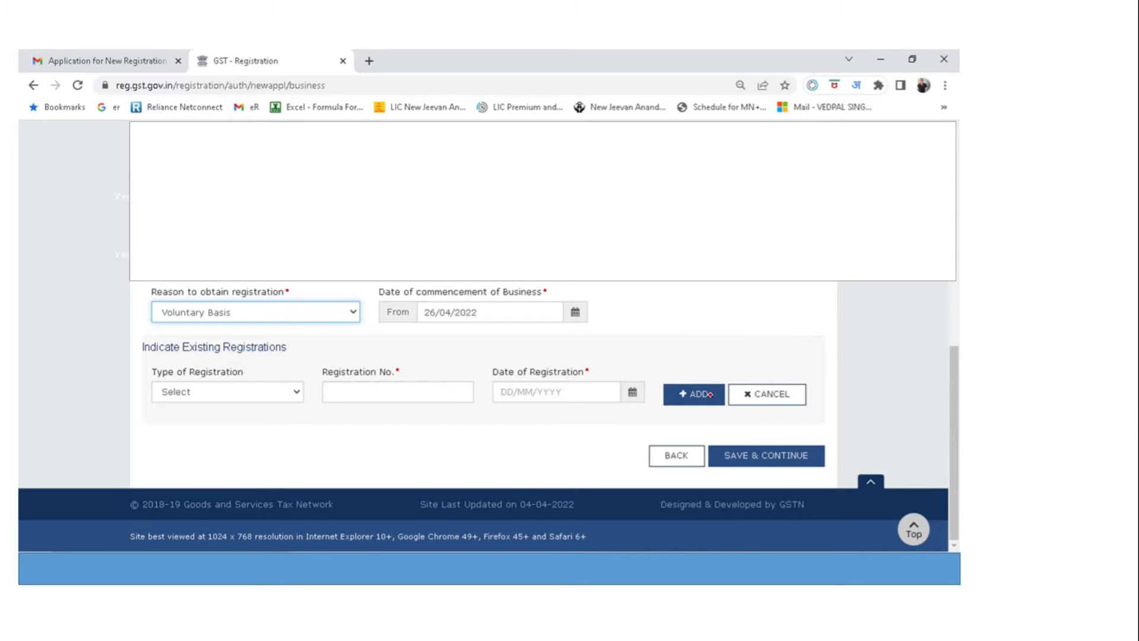
pyautogui.moveTo(139, 346); pyautogui.dragTo(164, 344)
pyautogui.moveTo(817, 449); pyautogui.dragTo(852, 437)
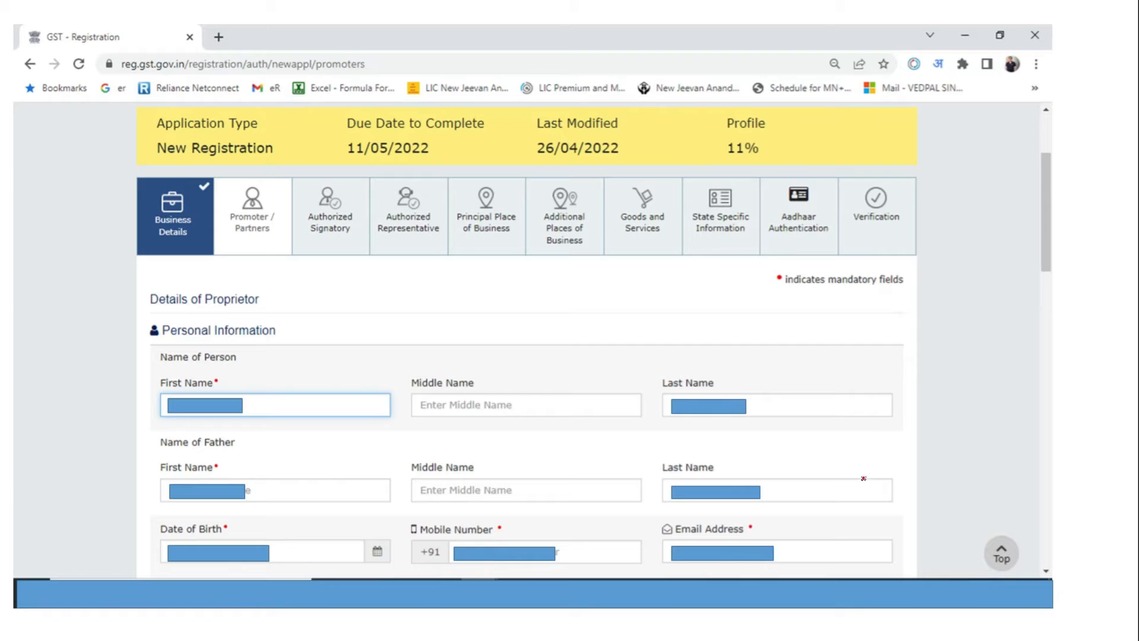
pyautogui.moveTo(181, 191)
pyautogui.mouseDown()
pyautogui.moveTo(145, 208)
pyautogui.moveTo(163, 242)
pyautogui.moveTo(199, 208)
pyautogui.moveTo(179, 183)
pyautogui.mouseUp()
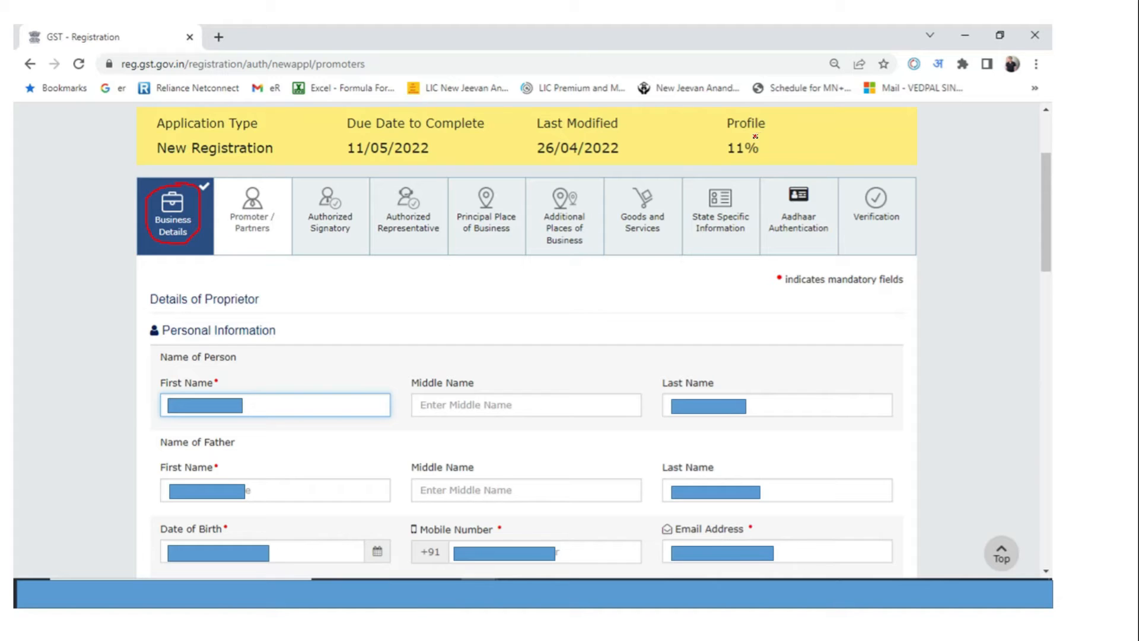
pyautogui.moveTo(763, 137); pyautogui.dragTo(801, 131)
pyautogui.moveTo(263, 244); pyautogui.dragTo(433, 244)
pyautogui.moveTo(872, 233); pyautogui.dragTo(901, 236)
pyautogui.click(263, 297)
pyautogui.moveTo(263, 297); pyautogui.dragTo(287, 295)
pyautogui.moveTo(221, 309); pyautogui.dragTo(241, 309)
pyautogui.moveTo(228, 379); pyautogui.dragTo(243, 382)
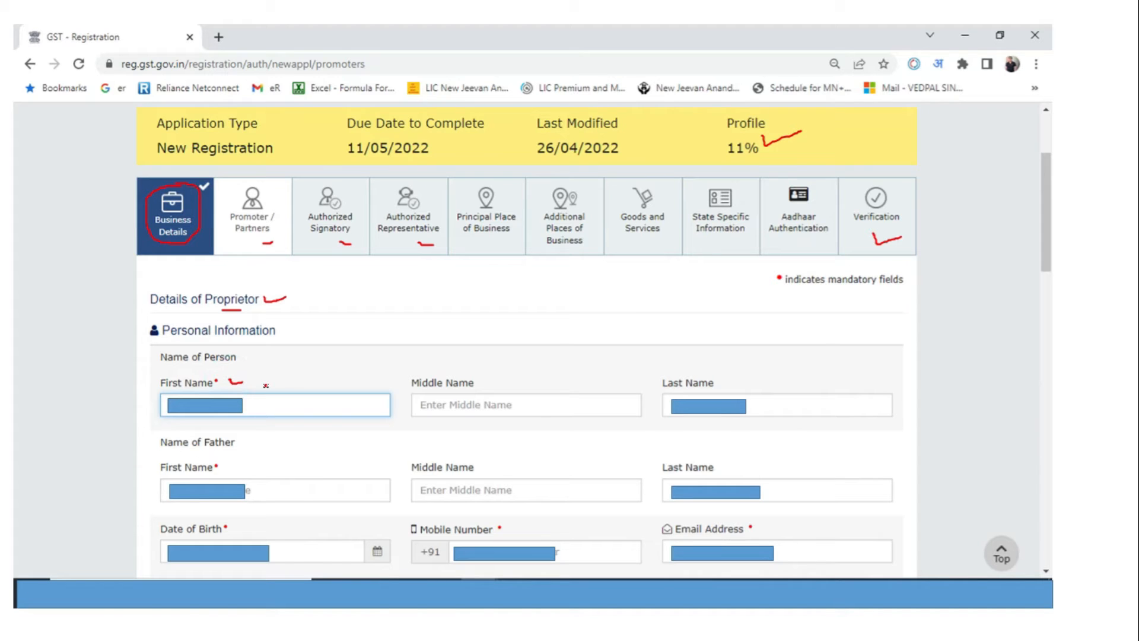
pyautogui.moveTo(730, 383); pyautogui.dragTo(746, 380)
pyautogui.moveTo(235, 468); pyautogui.dragTo(272, 469)
pyautogui.moveTo(719, 468); pyautogui.dragTo(738, 462)
pyautogui.moveTo(516, 529); pyautogui.dragTo(526, 532)
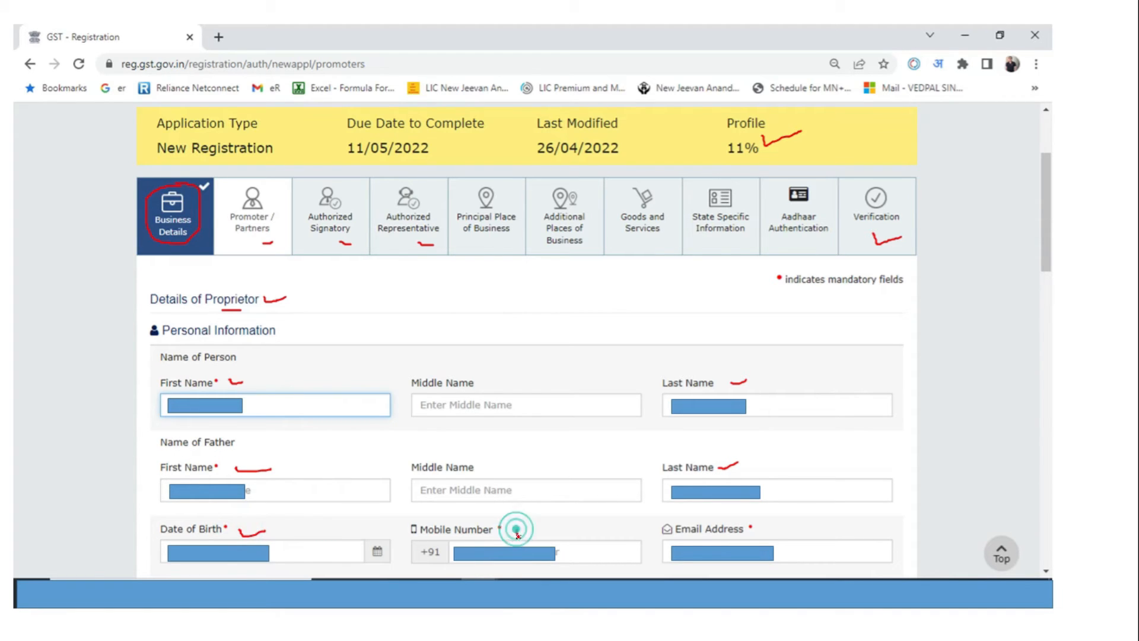
pyautogui.moveTo(765, 527); pyautogui.dragTo(775, 526)
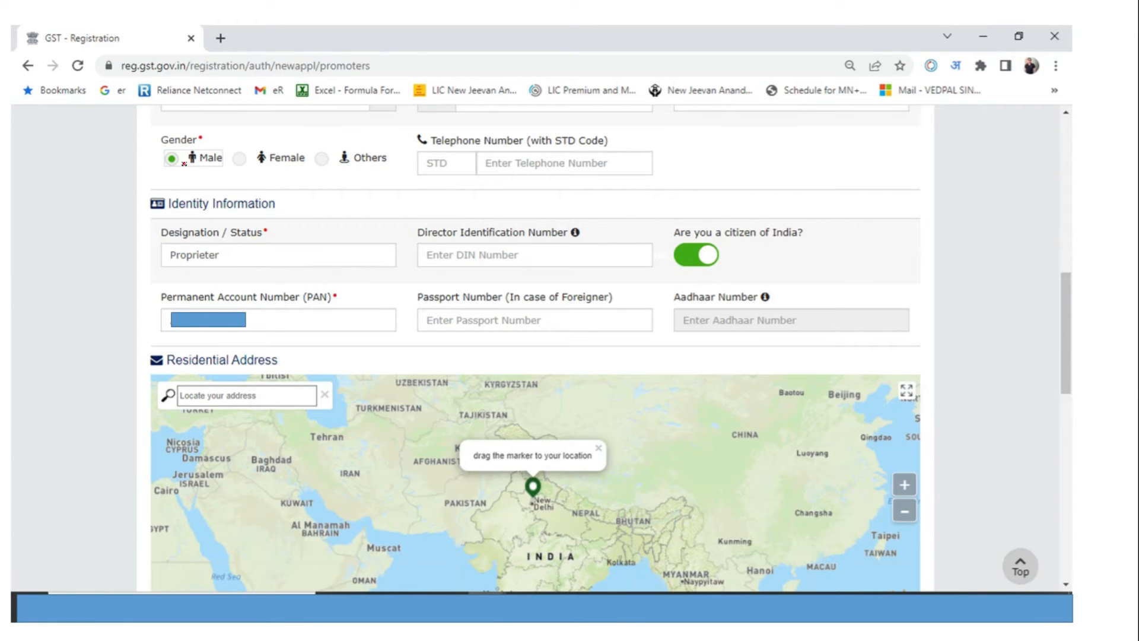
pyautogui.moveTo(174, 151)
pyautogui.mouseDown()
pyautogui.moveTo(167, 169)
pyautogui.moveTo(183, 160)
pyautogui.moveTo(173, 150)
pyautogui.mouseUp()
pyautogui.moveTo(288, 202); pyautogui.dragTo(322, 203)
pyautogui.moveTo(230, 255); pyautogui.dragTo(253, 253)
pyautogui.moveTo(727, 253); pyautogui.dragTo(744, 254)
pyautogui.moveTo(265, 320); pyautogui.dragTo(286, 324)
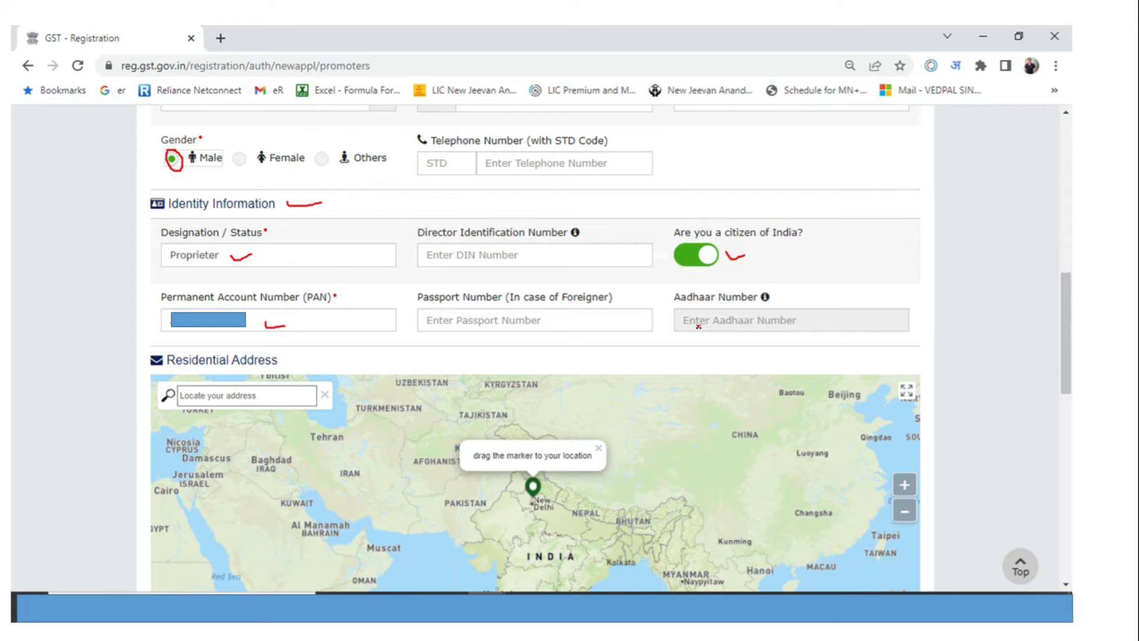
pyautogui.moveTo(291, 361); pyautogui.dragTo(319, 359)
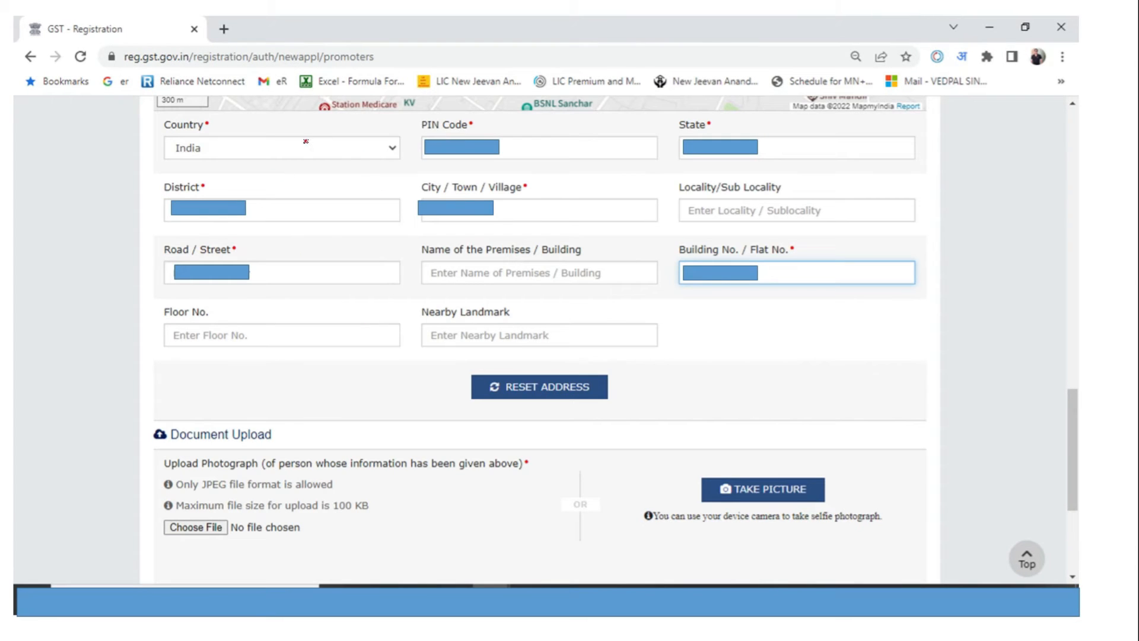
pyautogui.moveTo(509, 150); pyautogui.dragTo(530, 154)
pyautogui.moveTo(773, 147); pyautogui.dragTo(787, 151)
pyautogui.moveTo(284, 208); pyautogui.dragTo(310, 207)
pyautogui.moveTo(514, 209); pyautogui.dragTo(532, 210)
pyautogui.moveTo(259, 274)
pyautogui.mouseDown()
pyautogui.moveTo(292, 272)
pyautogui.moveTo(243, 243)
pyautogui.moveTo(228, 250)
pyautogui.moveTo(240, 259)
pyautogui.moveTo(248, 244)
pyautogui.moveTo(236, 241)
pyautogui.mouseUp()
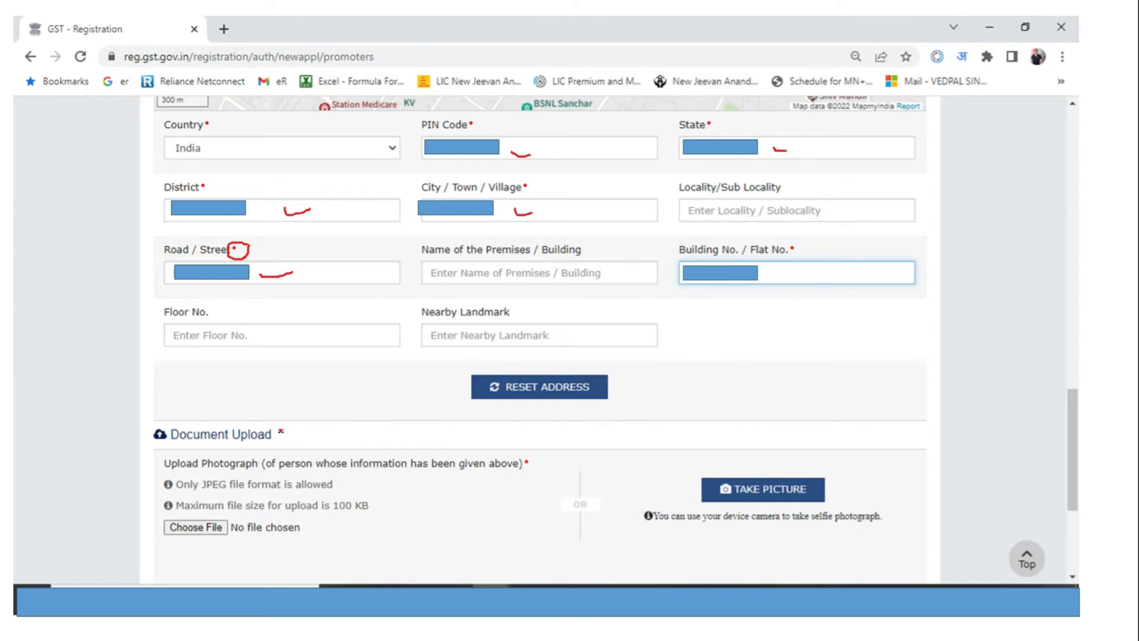
pyautogui.moveTo(282, 436); pyautogui.dragTo(309, 429)
pyautogui.click(205, 493)
pyautogui.moveTo(209, 493); pyautogui.dragTo(229, 495)
pyautogui.moveTo(313, 516); pyautogui.dragTo(351, 515)
pyautogui.moveTo(209, 519)
pyautogui.mouseDown()
pyautogui.moveTo(188, 537)
pyautogui.moveTo(217, 528)
pyautogui.moveTo(202, 515)
pyautogui.mouseUp()
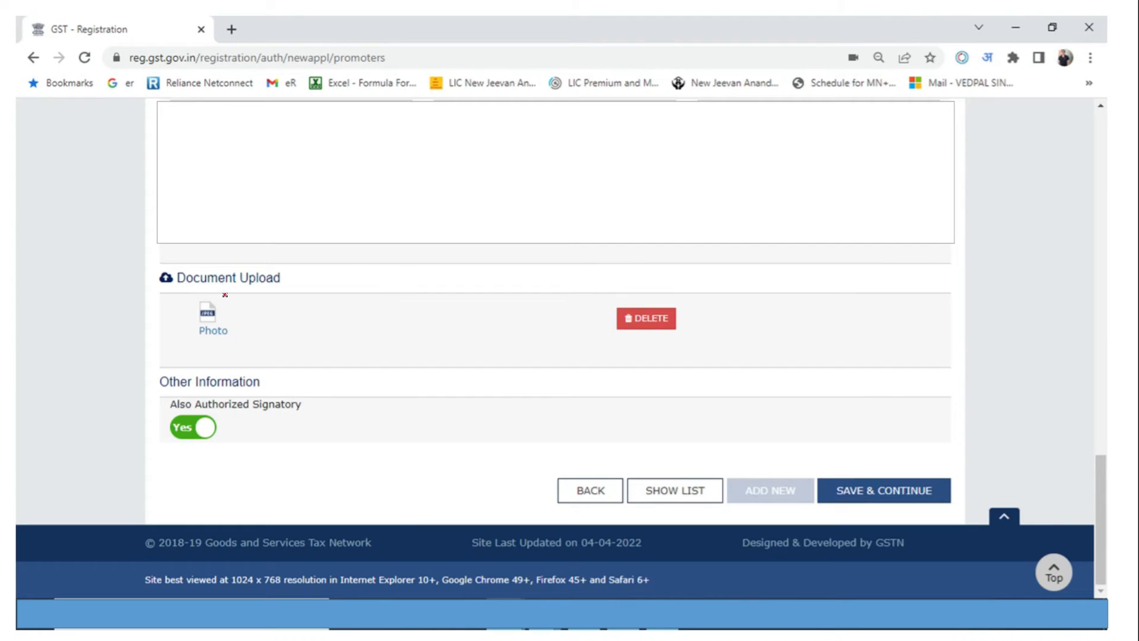
pyautogui.click(221, 294)
pyautogui.moveTo(209, 297)
pyautogui.mouseDown()
pyautogui.moveTo(190, 322)
pyautogui.moveTo(224, 339)
pyautogui.moveTo(236, 313)
pyautogui.moveTo(208, 295)
pyautogui.mouseUp()
pyautogui.click(304, 404)
pyautogui.moveTo(304, 404); pyautogui.dragTo(345, 402)
pyautogui.moveTo(856, 476); pyautogui.dragTo(886, 466)
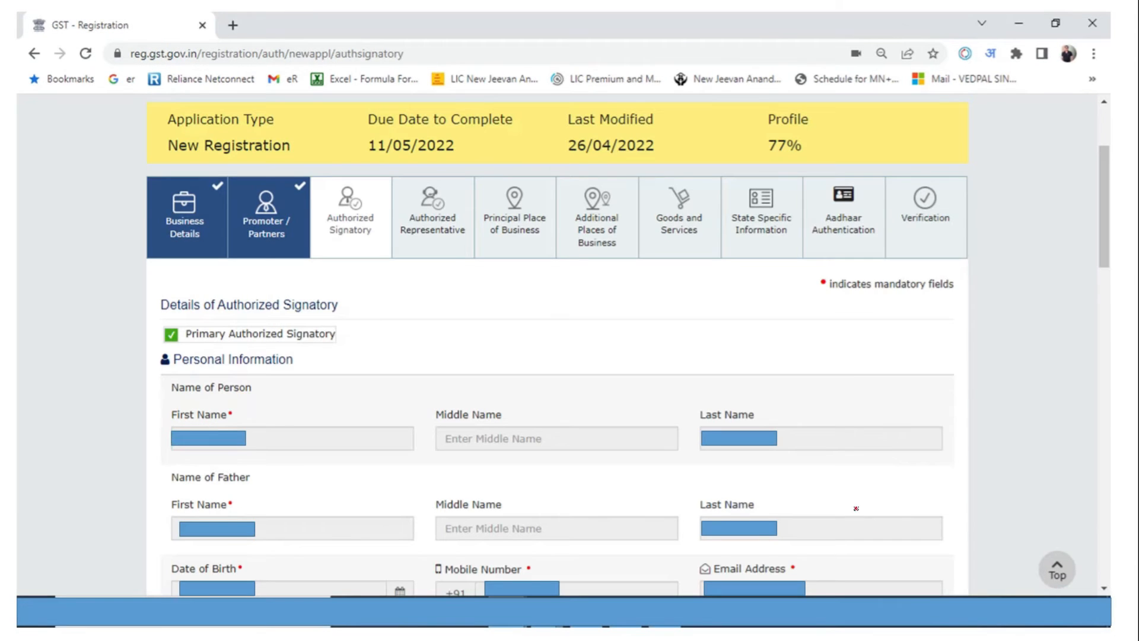
pyautogui.moveTo(282, 185)
pyautogui.mouseDown()
pyautogui.moveTo(261, 187)
pyautogui.moveTo(243, 227)
pyautogui.moveTo(281, 238)
pyautogui.moveTo(294, 186)
pyautogui.moveTo(279, 183)
pyautogui.mouseUp()
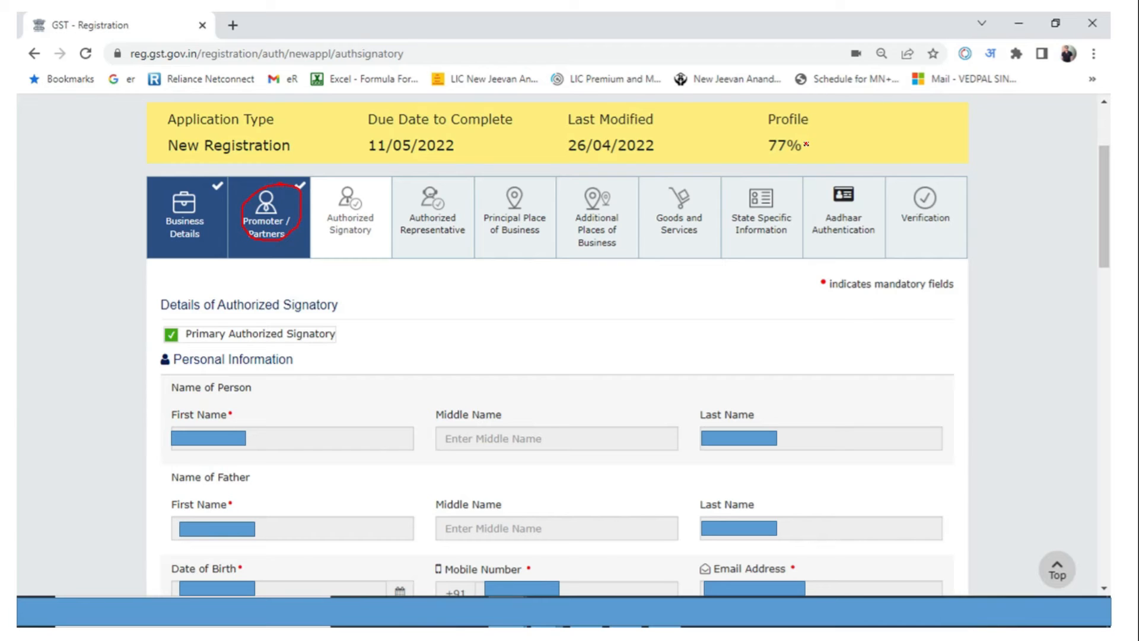
pyautogui.moveTo(806, 142); pyautogui.dragTo(819, 142)
pyautogui.click(378, 211)
pyautogui.moveTo(165, 295)
pyautogui.mouseDown()
pyautogui.moveTo(152, 309)
pyautogui.moveTo(166, 314)
pyautogui.mouseUp()
pyautogui.moveTo(337, 297)
pyautogui.mouseDown()
pyautogui.moveTo(360, 317)
pyautogui.moveTo(344, 321)
pyautogui.mouseUp()
pyautogui.click(345, 337)
pyautogui.moveTo(346, 337); pyautogui.dragTo(371, 334)
pyautogui.moveTo(179, 326)
pyautogui.mouseDown()
pyautogui.moveTo(168, 337)
pyautogui.moveTo(185, 340)
pyautogui.moveTo(166, 330)
pyautogui.mouseUp()
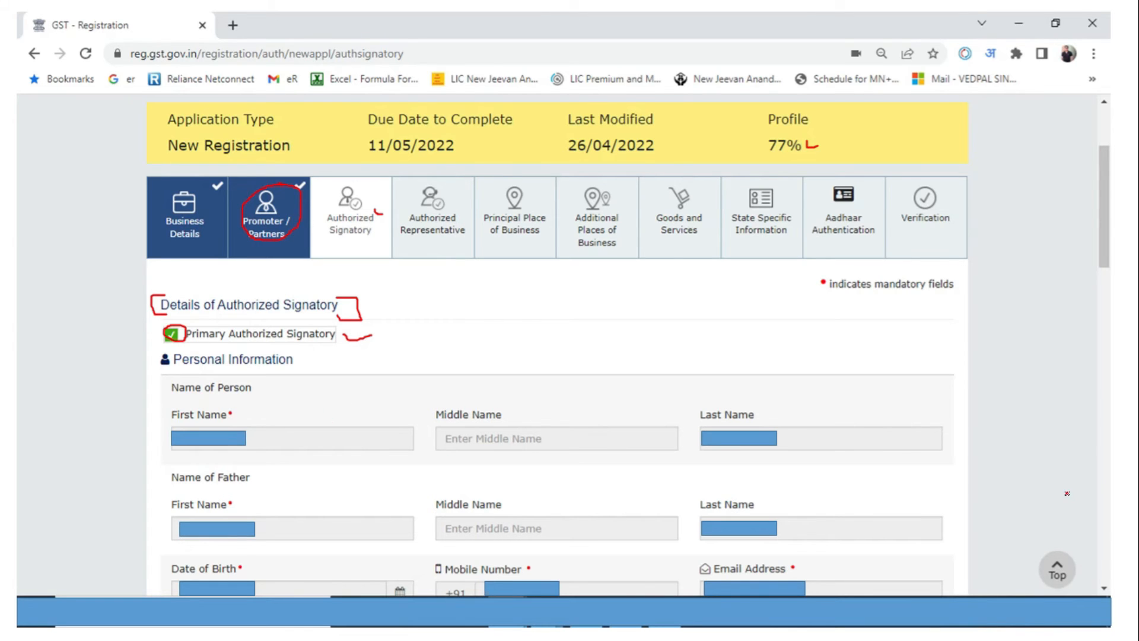
pyautogui.scroll(-8, 1066, 493)
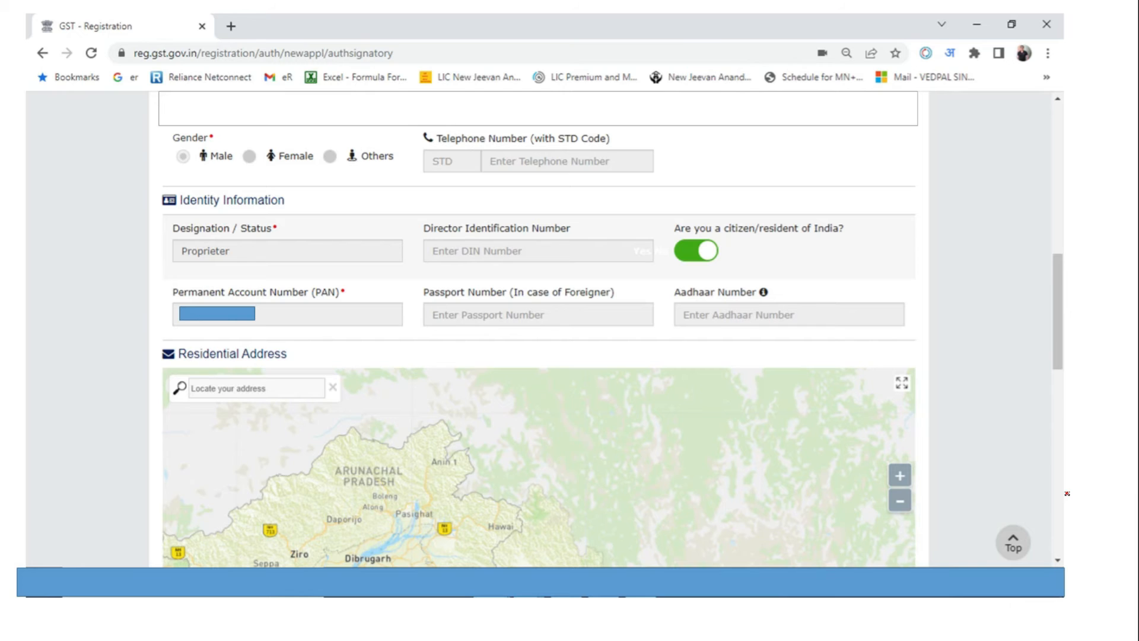
pyautogui.click(329, 203)
pyautogui.scroll(-10, 344, 208)
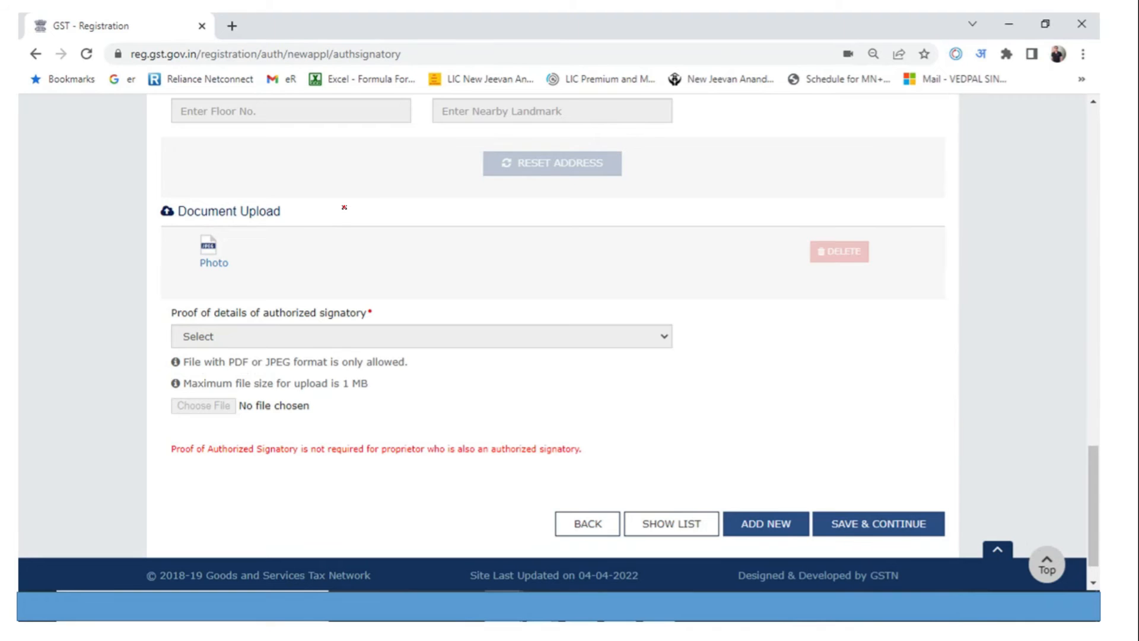
# Mark the uploaded Photo and the Save & Continue button on the Authorized Signatory slide, and advance to the Authorized Representative slide.
pyautogui.moveTo(222, 240); pyautogui.dragTo(261, 249)
pyautogui.click(849, 500)
pyautogui.moveTo(852, 503); pyautogui.dragTo(883, 493)
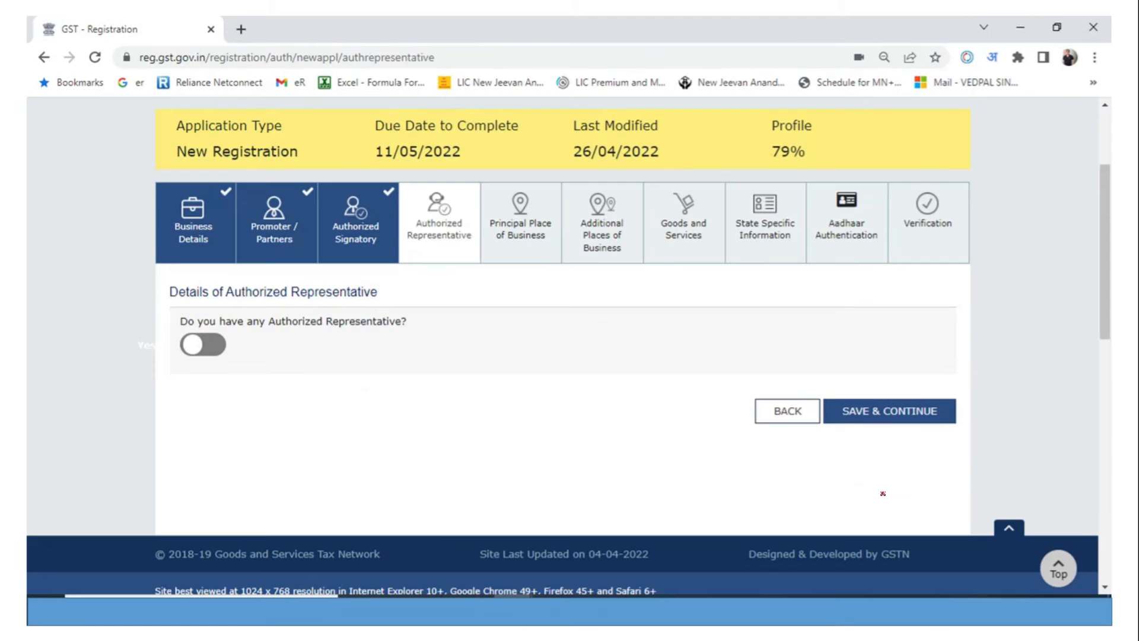
# On the Authorized Representative slide, mark the Authorized Signatory tab, profile percentage, details heading, representative toggle and Save & Continue.
pyautogui.click(356, 198)
pyautogui.moveTo(348, 198)
pyautogui.mouseDown()
pyautogui.moveTo(333, 223)
pyautogui.moveTo(374, 247)
pyautogui.moveTo(384, 208)
pyautogui.moveTo(353, 198)
pyautogui.mouseUp()
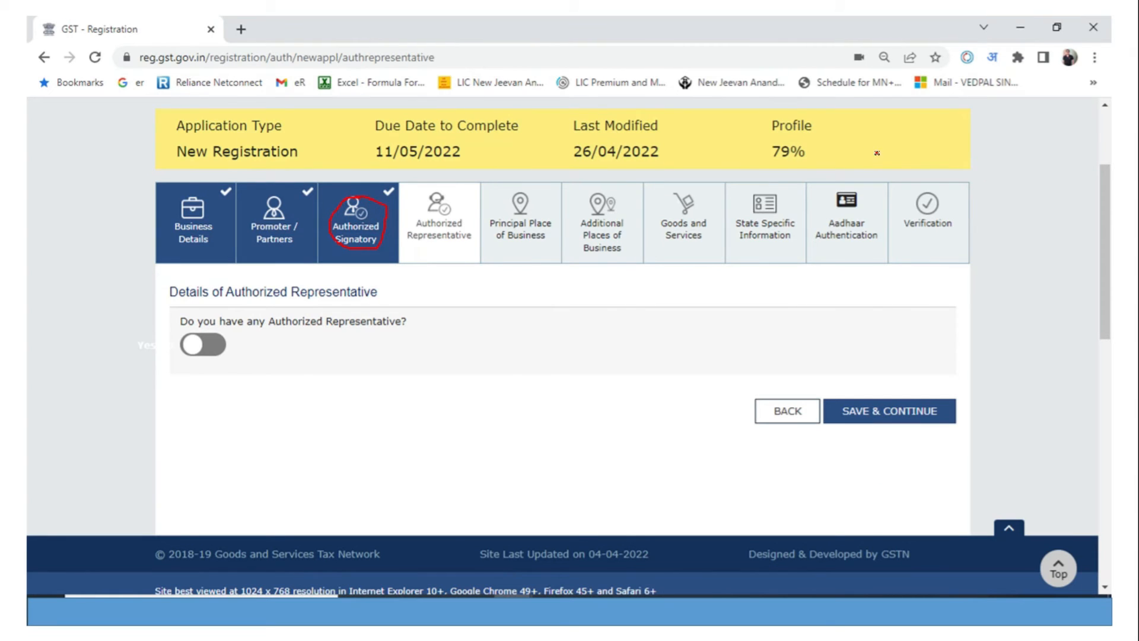
pyautogui.moveTo(822, 149)
pyautogui.mouseDown()
pyautogui.moveTo(823, 159)
pyautogui.moveTo(848, 153)
pyautogui.mouseUp()
pyautogui.moveTo(263, 304); pyautogui.dragTo(333, 302)
pyautogui.moveTo(196, 323)
pyautogui.mouseDown()
pyautogui.moveTo(170, 358)
pyautogui.moveTo(237, 356)
pyautogui.moveTo(219, 321)
pyautogui.moveTo(189, 320)
pyautogui.mouseUp()
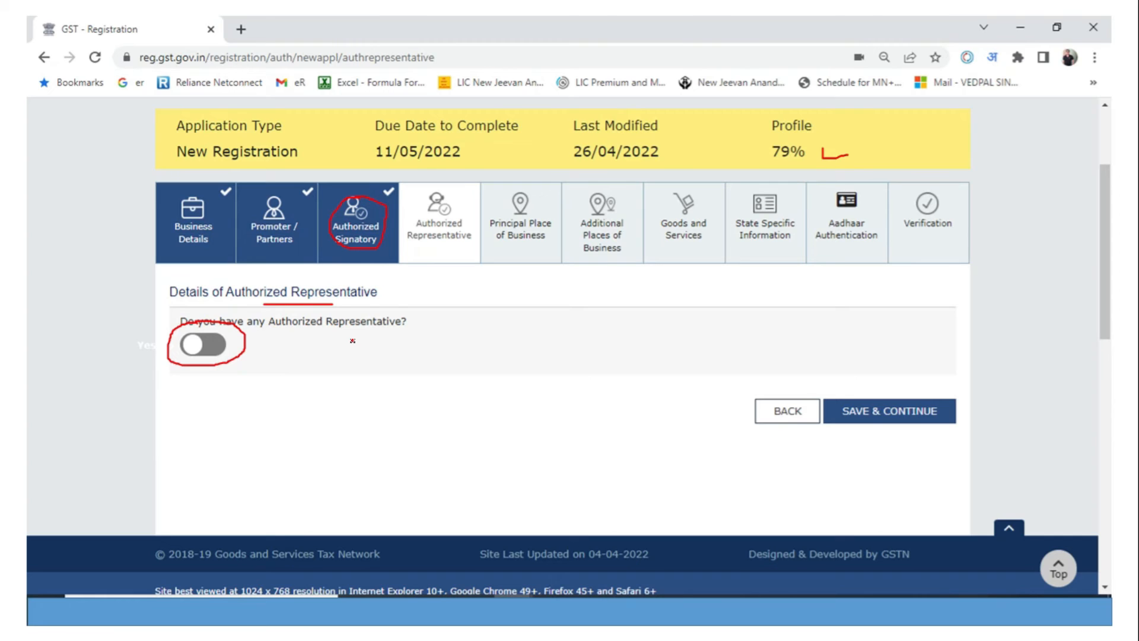
pyautogui.moveTo(888, 387); pyautogui.dragTo(923, 373)
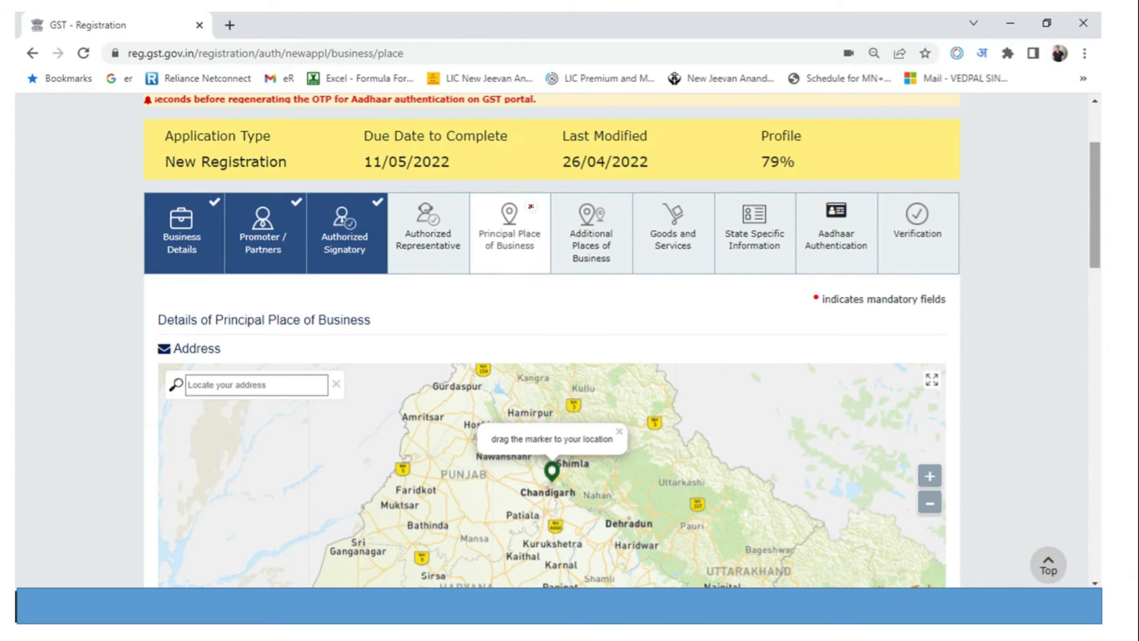
# Tick the Principal Place of Business tab and Address heading on the map slide, and underline the section title.
pyautogui.moveTo(530, 208); pyautogui.dragTo(556, 206)
pyautogui.moveTo(200, 335); pyautogui.dragTo(342, 327)
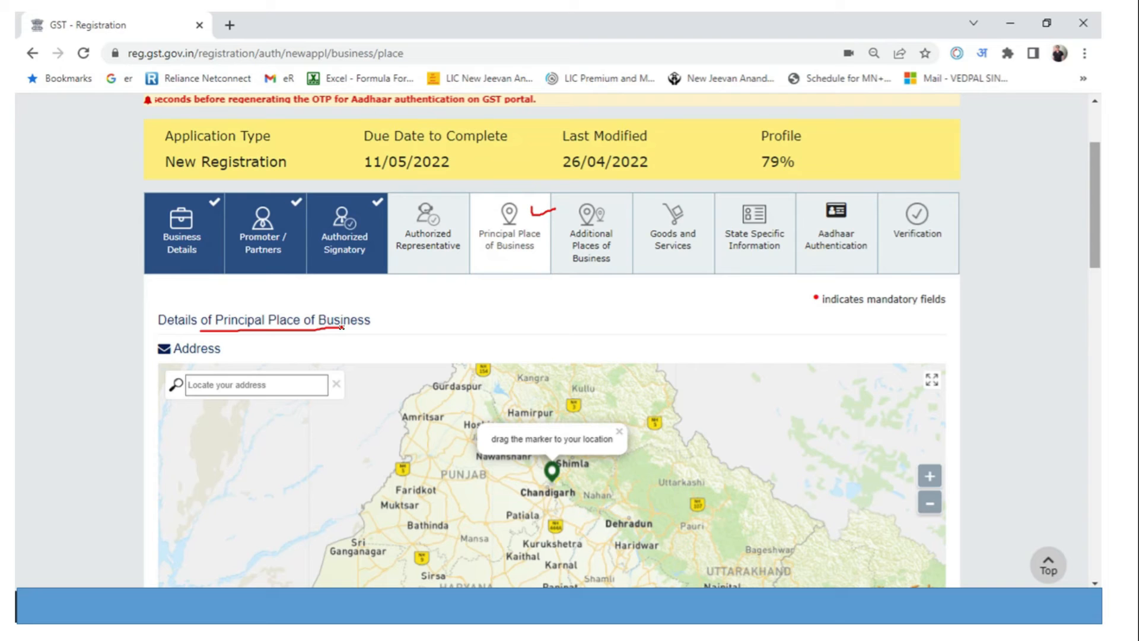
pyautogui.moveTo(242, 349); pyautogui.dragTo(256, 351)
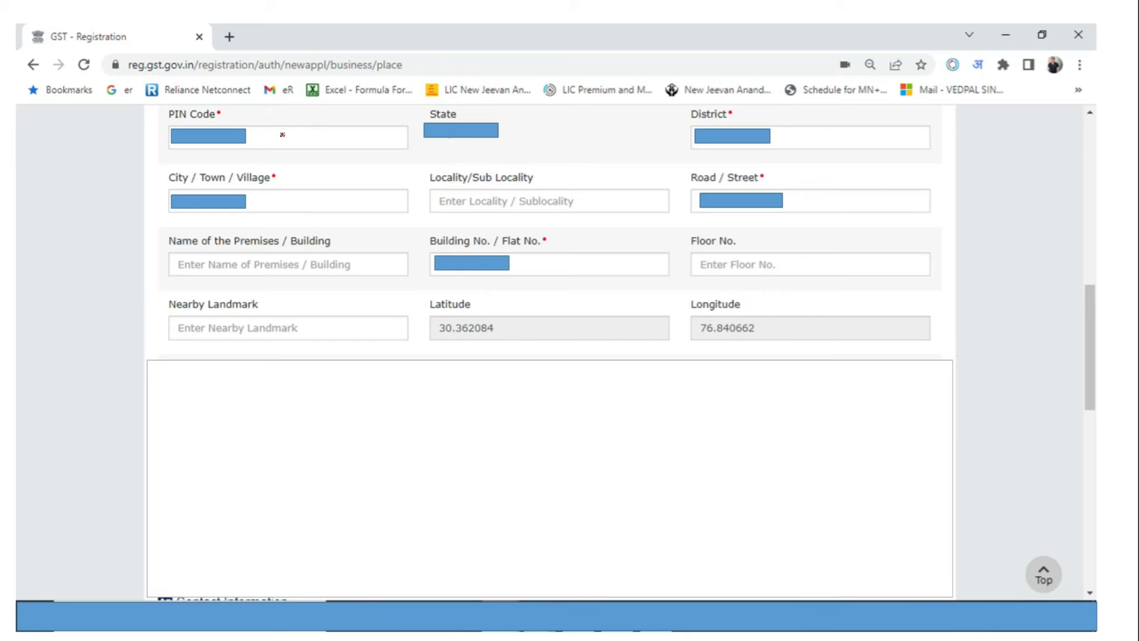
# Tick the PIN Code, State, District, City, Road / Street and Building No. fields, and circle the Building No. mandatory asterisk.
pyautogui.moveTo(260, 136); pyautogui.dragTo(295, 127)
pyautogui.moveTo(515, 129); pyautogui.dragTo(539, 126)
pyautogui.moveTo(798, 139); pyautogui.dragTo(826, 136)
pyautogui.moveTo(290, 210); pyautogui.dragTo(338, 201)
pyautogui.moveTo(813, 197); pyautogui.dragTo(824, 200)
pyautogui.moveTo(549, 264)
pyautogui.mouseDown()
pyautogui.moveTo(578, 267)
pyautogui.moveTo(547, 233)
pyautogui.moveTo(540, 243)
pyautogui.moveTo(549, 234)
pyautogui.mouseUp()
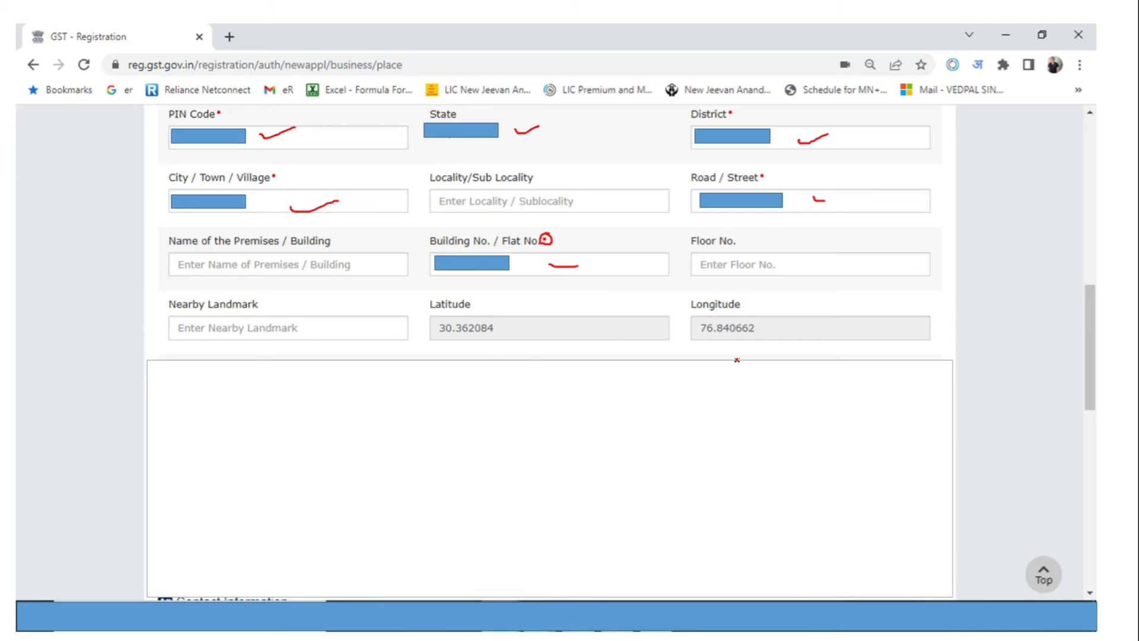
# On the jurisdiction slide, box State Jurisdiction and the Center Jurisdiction link, and tick Commissionerate, Division, Range, Office Email Address and Mobile Number.
pyautogui.scroll(-5, 737, 360)
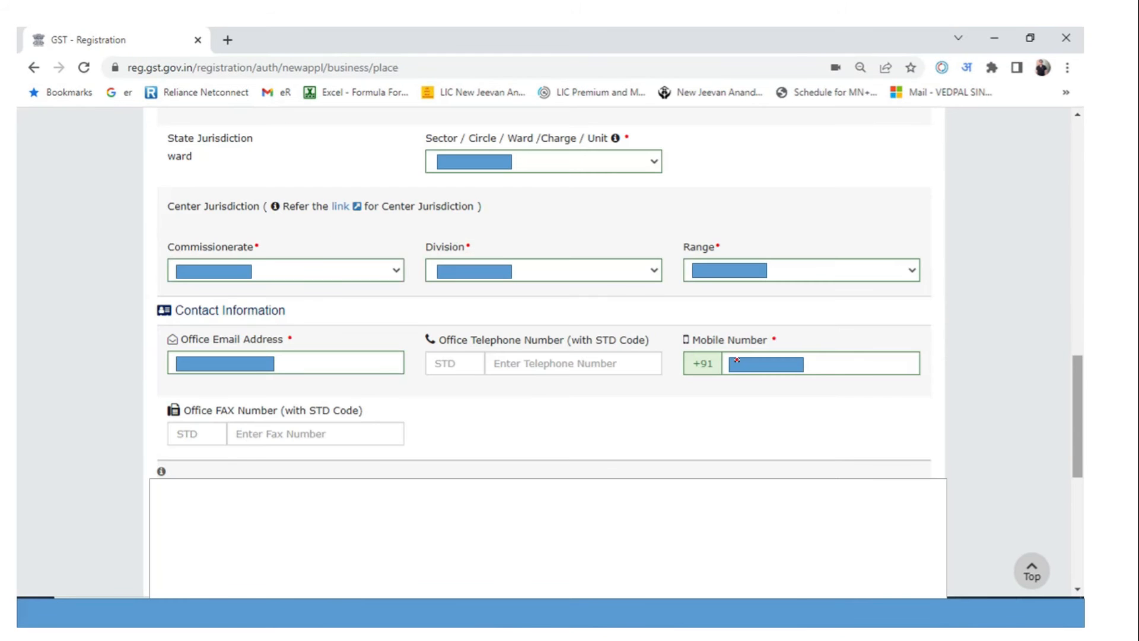
pyautogui.moveTo(205, 126)
pyautogui.mouseDown()
pyautogui.moveTo(166, 141)
pyautogui.moveTo(238, 155)
pyautogui.moveTo(259, 137)
pyautogui.moveTo(199, 126)
pyautogui.mouseUp()
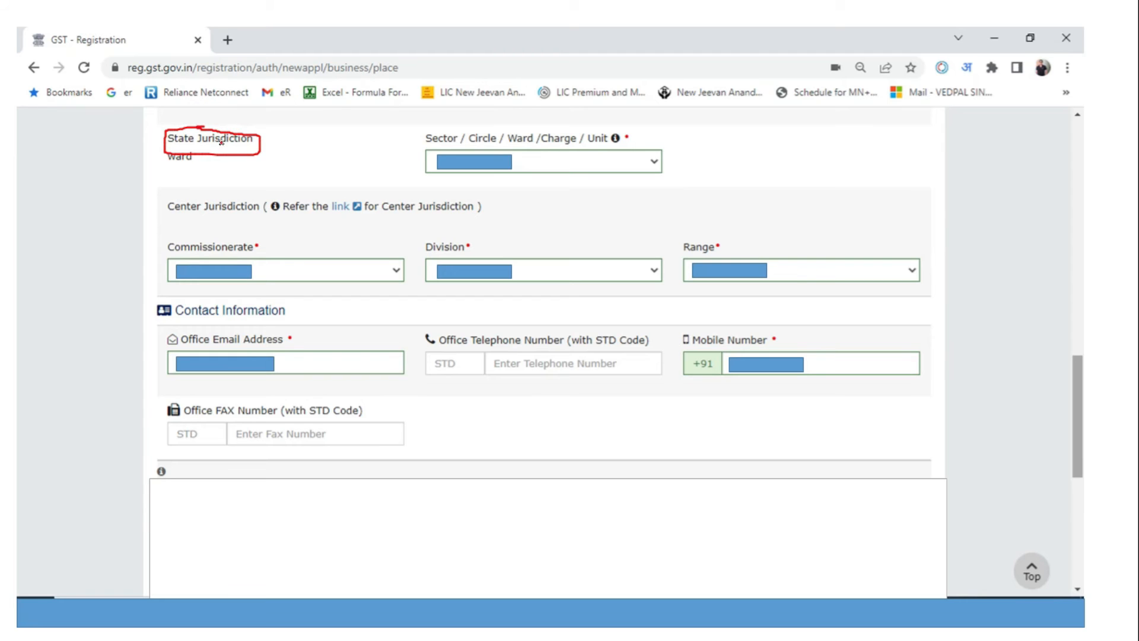
pyautogui.click(347, 196)
pyautogui.moveTo(334, 197)
pyautogui.mouseDown()
pyautogui.moveTo(331, 214)
pyautogui.moveTo(359, 215)
pyautogui.moveTo(333, 198)
pyautogui.mouseUp()
pyautogui.moveTo(277, 244); pyautogui.dragTo(327, 238)
pyautogui.moveTo(539, 248); pyautogui.dragTo(566, 245)
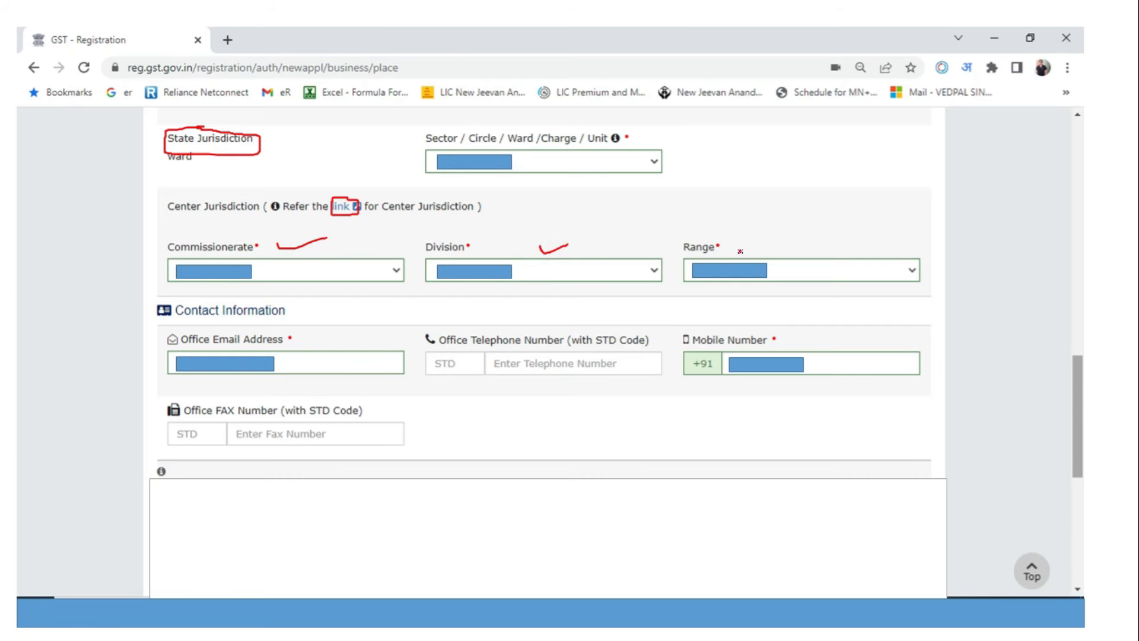
pyautogui.moveTo(758, 244); pyautogui.dragTo(781, 245)
pyautogui.moveTo(284, 360); pyautogui.dragTo(332, 351)
pyautogui.moveTo(828, 359); pyautogui.dragTo(867, 350)
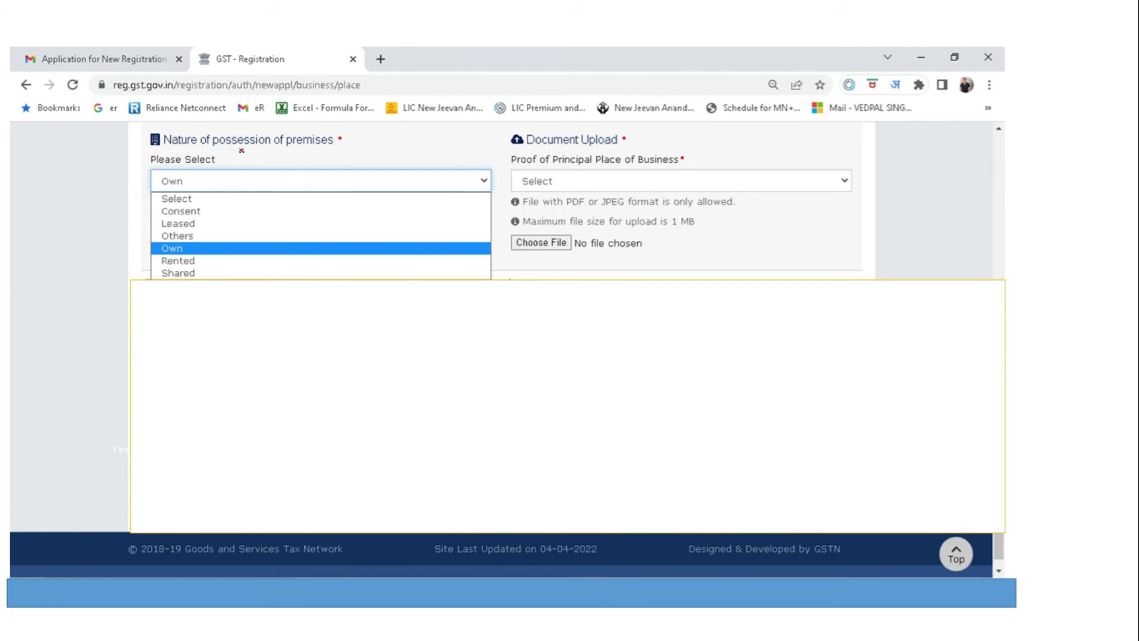
# Underline the Nature of possession of premises heading and mark its options, including Consent and Own.
pyautogui.moveTo(241, 150); pyautogui.dragTo(285, 148)
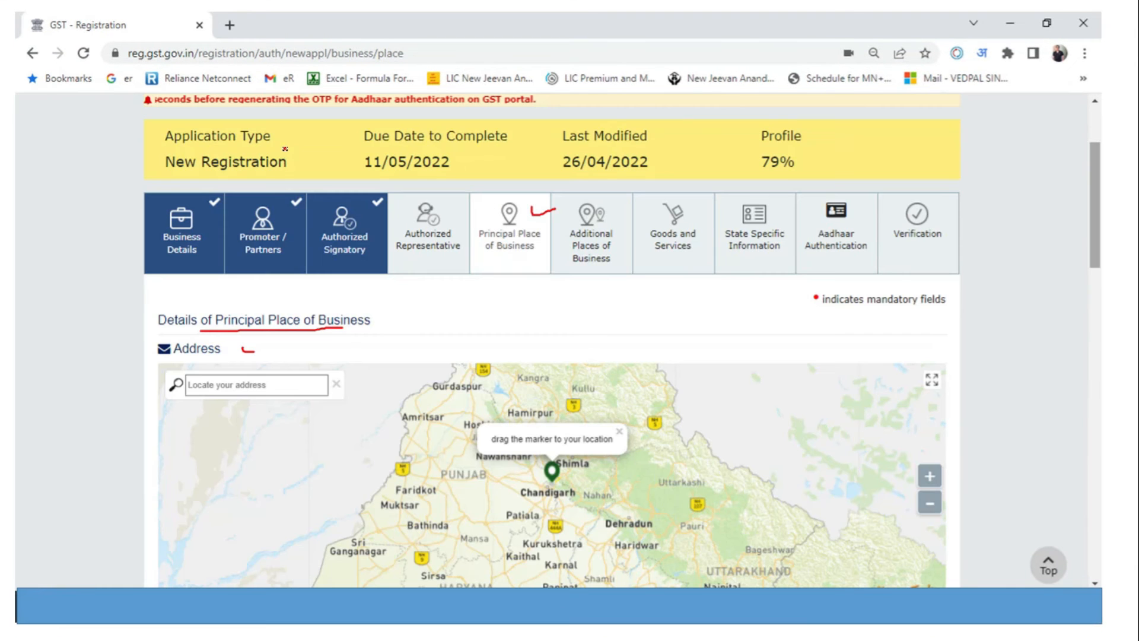
pyautogui.moveTo(350, 310)
pyautogui.mouseDown()
pyautogui.moveTo(319, 317)
pyautogui.moveTo(333, 332)
pyautogui.moveTo(356, 314)
pyautogui.moveTo(334, 309)
pyautogui.mouseUp()
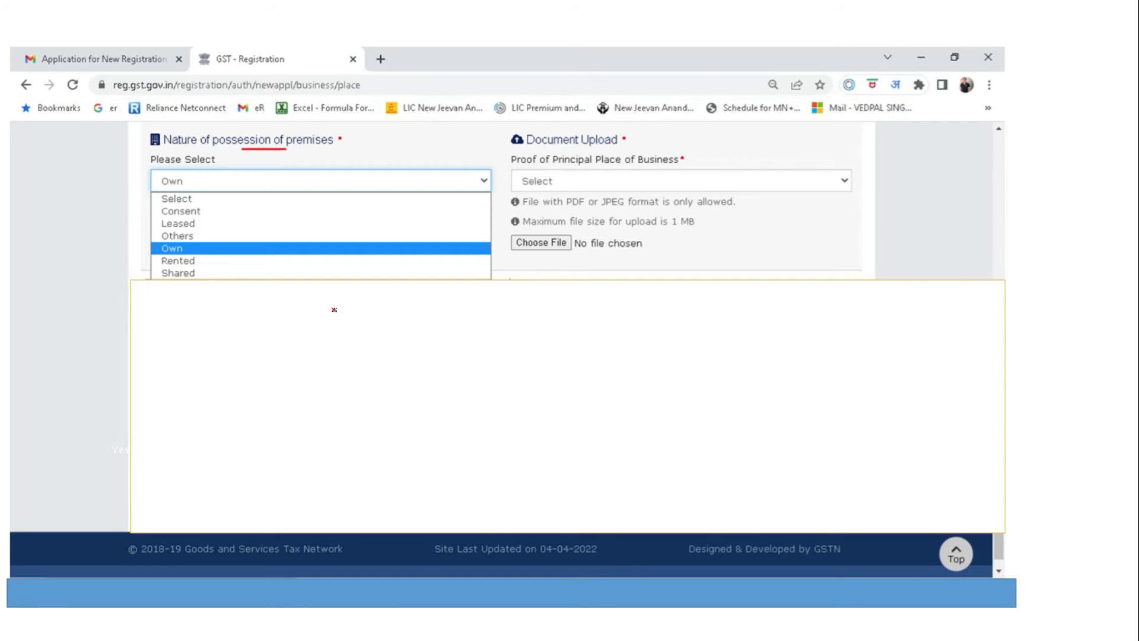
pyautogui.moveTo(344, 142); pyautogui.dragTo(372, 140)
pyautogui.moveTo(203, 210); pyautogui.dragTo(215, 209)
pyautogui.moveTo(208, 224)
pyautogui.mouseDown()
pyautogui.moveTo(223, 216)
pyautogui.moveTo(215, 238)
pyautogui.moveTo(236, 231)
pyautogui.moveTo(228, 276)
pyautogui.mouseUp()
pyautogui.moveTo(185, 240)
pyautogui.mouseDown()
pyautogui.moveTo(156, 249)
pyautogui.moveTo(188, 259)
pyautogui.moveTo(188, 238)
pyautogui.mouseUp()
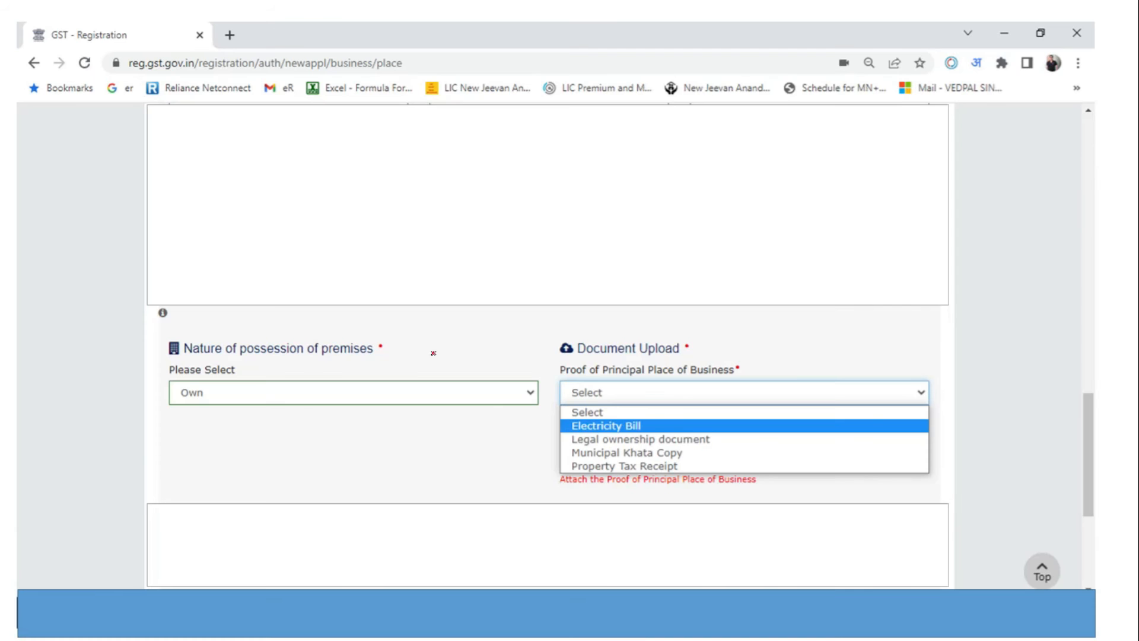
# Box Own, tick the proof documents from Electricity Bill to Property Tax Receipt, and box the selected and uploaded Electricity Bill.
pyautogui.moveTo(212, 390)
pyautogui.mouseDown()
pyautogui.moveTo(178, 391)
pyautogui.moveTo(202, 407)
pyautogui.moveTo(211, 387)
pyautogui.mouseUp()
pyautogui.moveTo(648, 425)
pyautogui.mouseDown()
pyautogui.moveTo(668, 418)
pyautogui.moveTo(731, 439)
pyautogui.moveTo(690, 466)
pyautogui.moveTo(709, 462)
pyautogui.mouseUp()
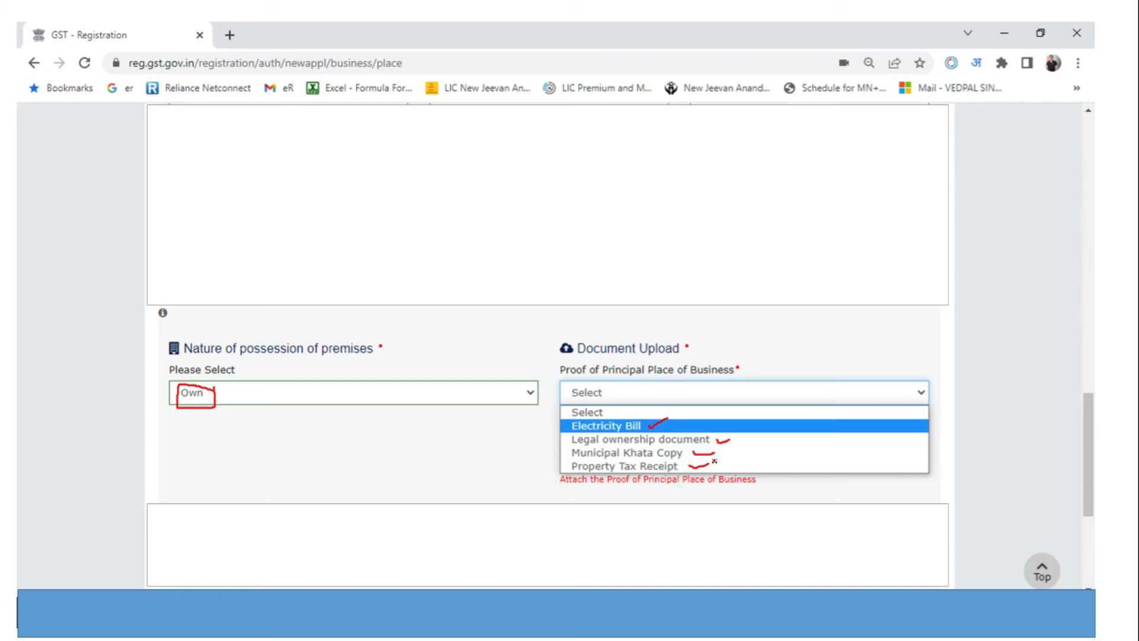
pyautogui.moveTo(561, 421); pyautogui.dragTo(589, 412)
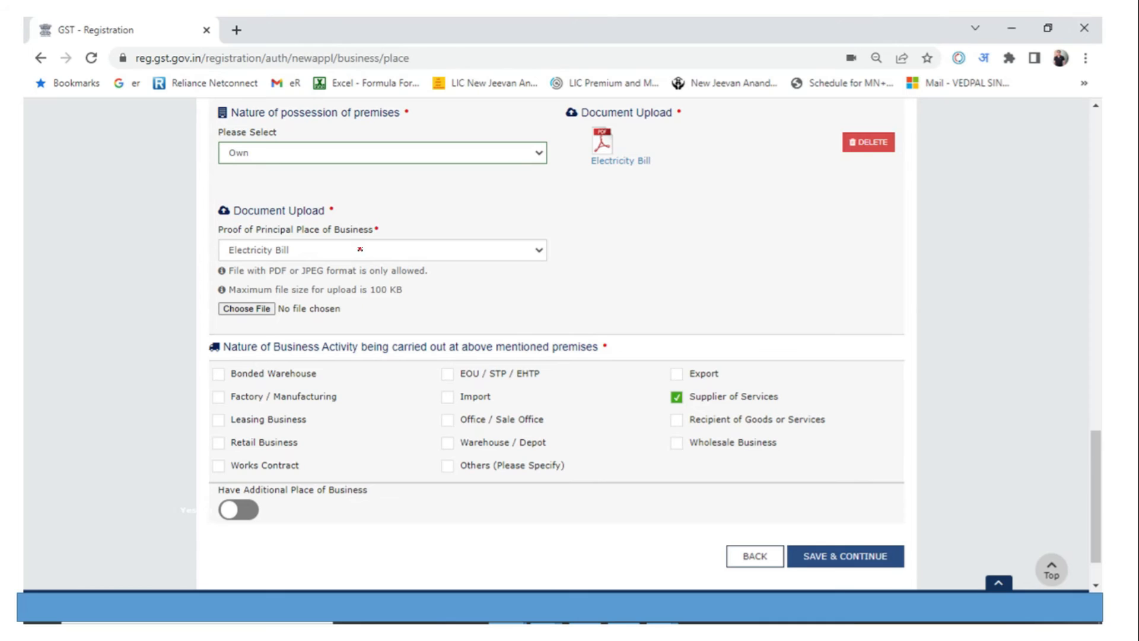
pyautogui.moveTo(287, 229)
pyautogui.mouseDown()
pyautogui.moveTo(212, 231)
pyautogui.moveTo(350, 264)
pyautogui.moveTo(327, 209)
pyautogui.moveTo(274, 224)
pyautogui.mouseUp()
pyautogui.moveTo(574, 125)
pyautogui.mouseDown()
pyautogui.moveTo(665, 178)
pyautogui.moveTo(593, 177)
pyautogui.moveTo(581, 123)
pyautogui.mouseUp()
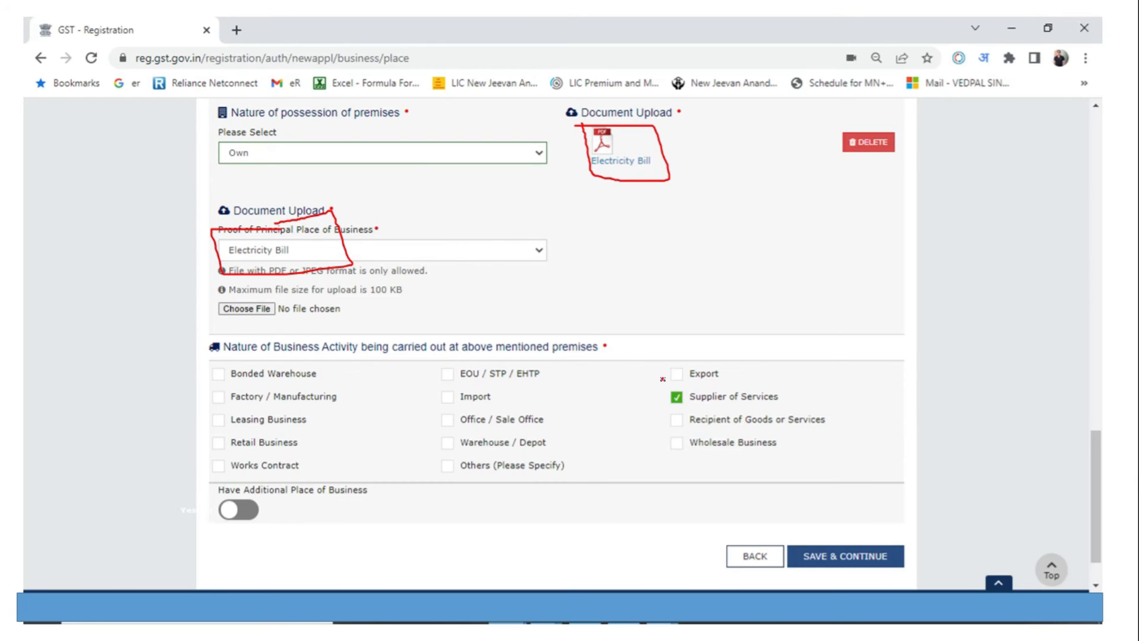
# Underline the Nature of Business Activity heading, bracket the activity options, and tick Supplier of Services and Save & Continue.
pyautogui.moveTo(337, 359); pyautogui.dragTo(434, 357)
pyautogui.moveTo(331, 374)
pyautogui.mouseDown()
pyautogui.moveTo(351, 380)
pyautogui.moveTo(344, 471)
pyautogui.mouseUp()
pyautogui.moveTo(563, 369)
pyautogui.mouseDown()
pyautogui.moveTo(591, 451)
pyautogui.moveTo(575, 458)
pyautogui.mouseUp()
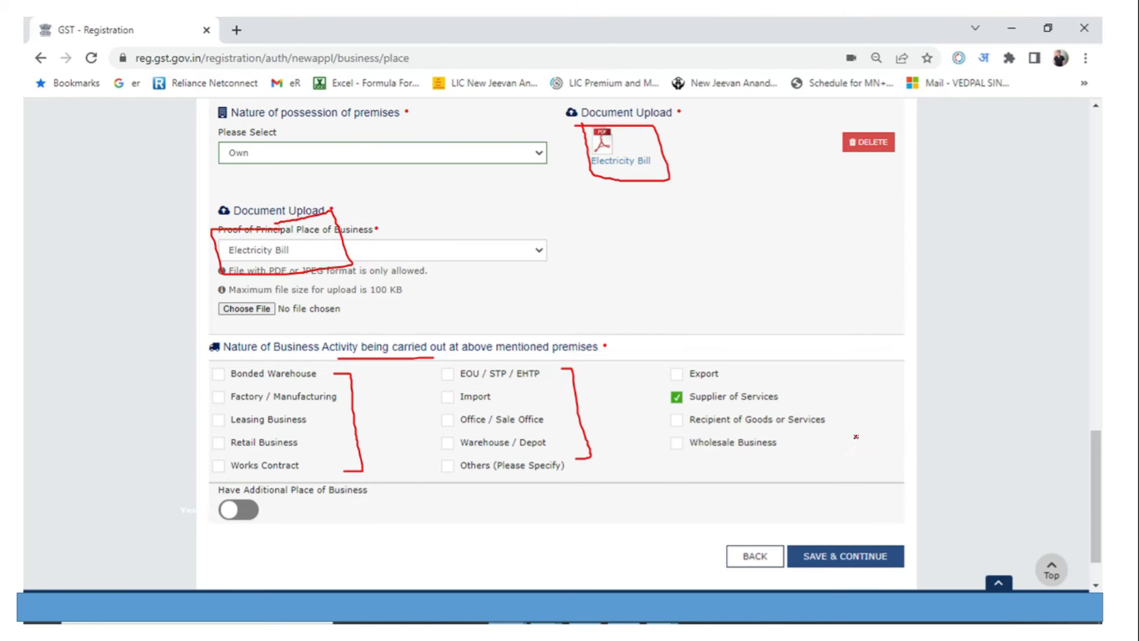
pyautogui.moveTo(790, 392); pyautogui.dragTo(823, 387)
pyautogui.moveTo(864, 535); pyautogui.dragTo(882, 533)
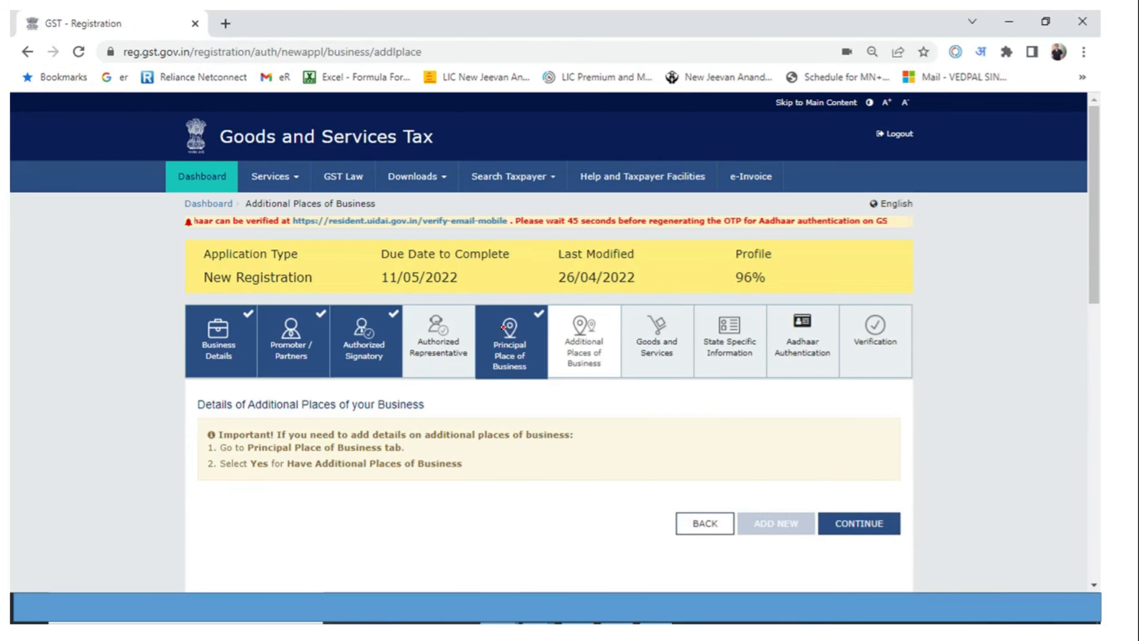
# Mark the Principal Place of Business tab, the additional places heading and note, and the preceding slide's Have Additional Place of Business toggle.
pyautogui.moveTo(528, 316)
pyautogui.mouseDown()
pyautogui.moveTo(499, 356)
pyautogui.moveTo(530, 363)
pyautogui.moveTo(528, 319)
pyautogui.mouseUp()
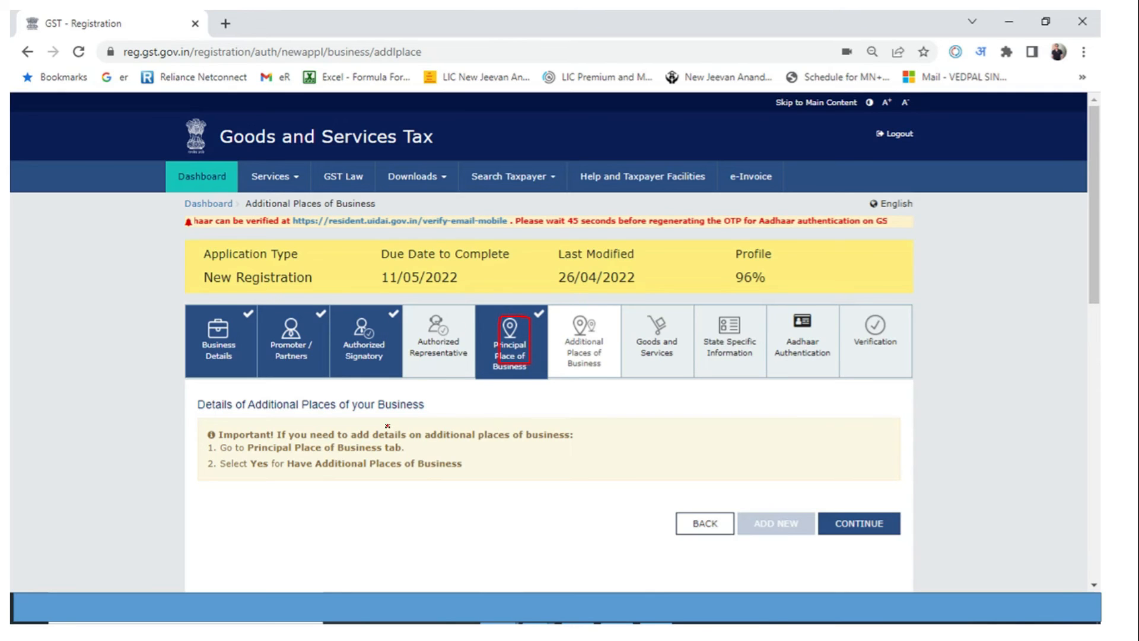
pyautogui.moveTo(275, 413); pyautogui.dragTo(371, 414)
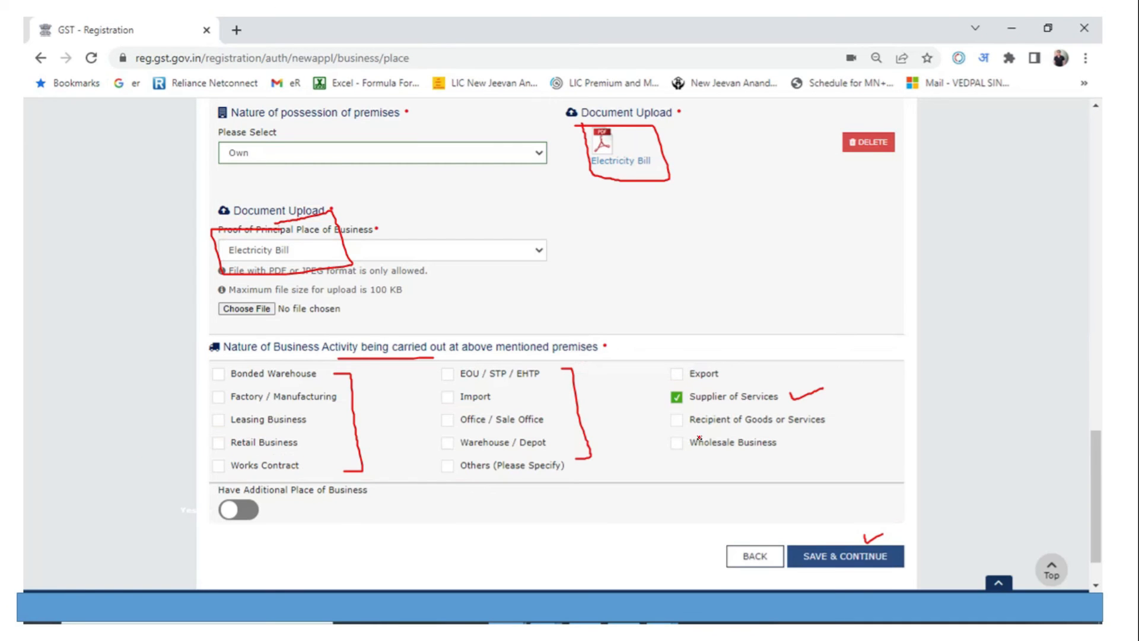
pyautogui.moveTo(215, 482)
pyautogui.mouseDown()
pyautogui.moveTo(362, 496)
pyautogui.moveTo(379, 483)
pyautogui.moveTo(218, 483)
pyautogui.moveTo(255, 498)
pyautogui.moveTo(216, 501)
pyautogui.moveTo(231, 525)
pyautogui.moveTo(258, 510)
pyautogui.mouseUp()
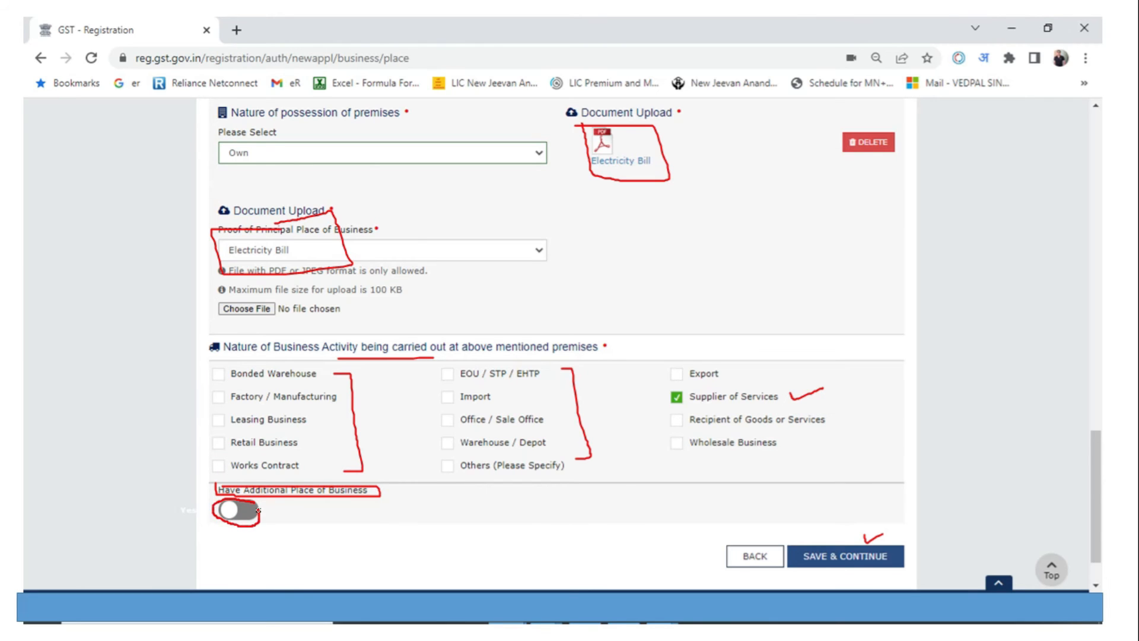
pyautogui.click(868, 570)
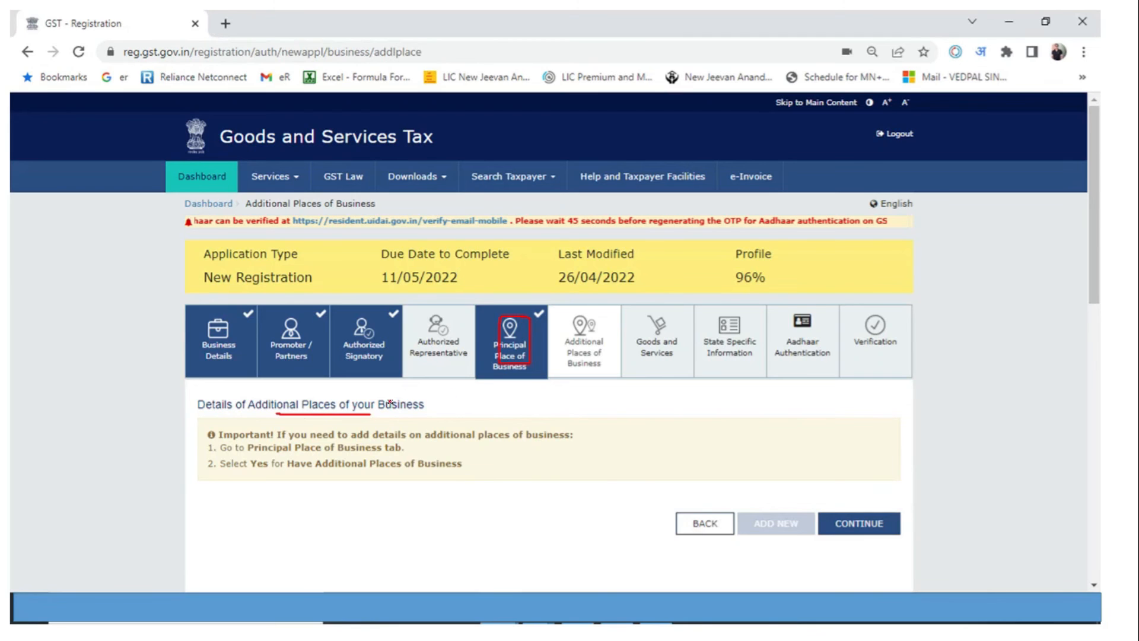
pyautogui.moveTo(228, 421)
pyautogui.mouseDown()
pyautogui.moveTo(208, 492)
pyautogui.moveTo(246, 490)
pyautogui.mouseUp()
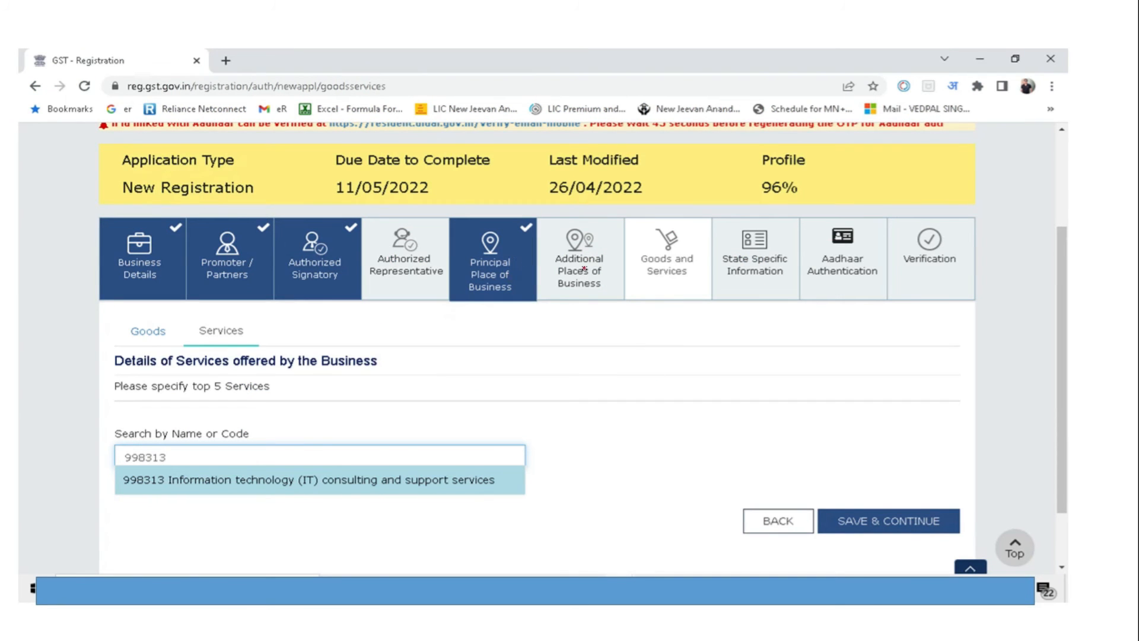
# On the Goods and Services slide, box the Goods and Services and Services tabs, and mark code 998313 with its IT consulting description.
pyautogui.moveTo(674, 236)
pyautogui.mouseDown()
pyautogui.moveTo(646, 228)
pyautogui.moveTo(638, 297)
pyautogui.moveTo(694, 264)
pyautogui.moveTo(673, 226)
pyautogui.mouseUp()
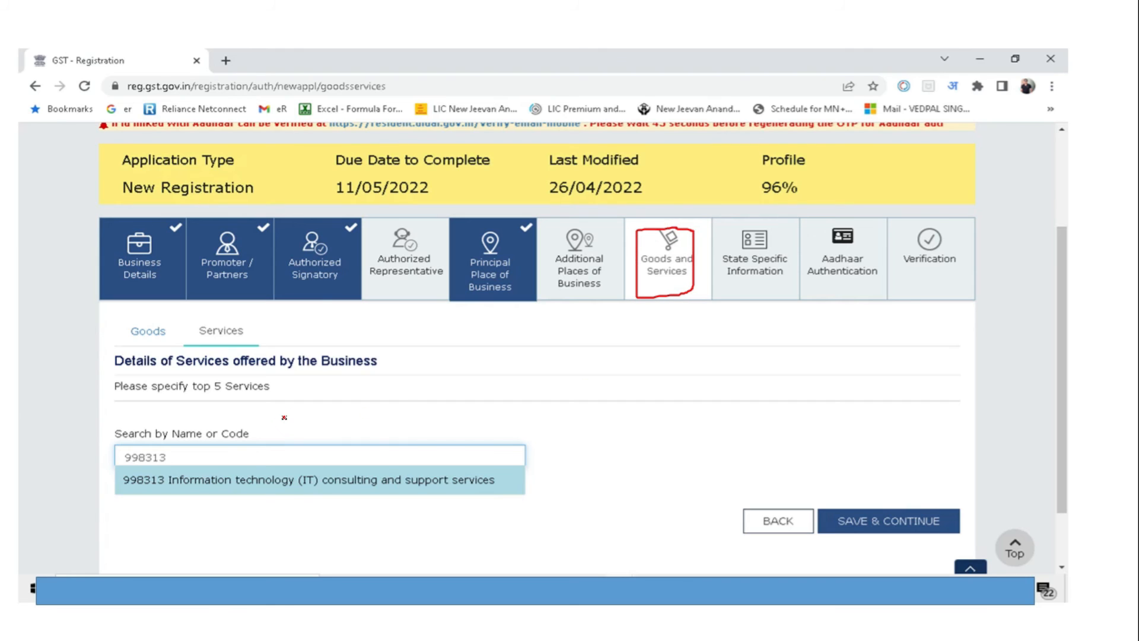
pyautogui.moveTo(228, 312)
pyautogui.mouseDown()
pyautogui.moveTo(198, 335)
pyautogui.moveTo(218, 351)
pyautogui.moveTo(254, 307)
pyautogui.moveTo(222, 309)
pyautogui.mouseUp()
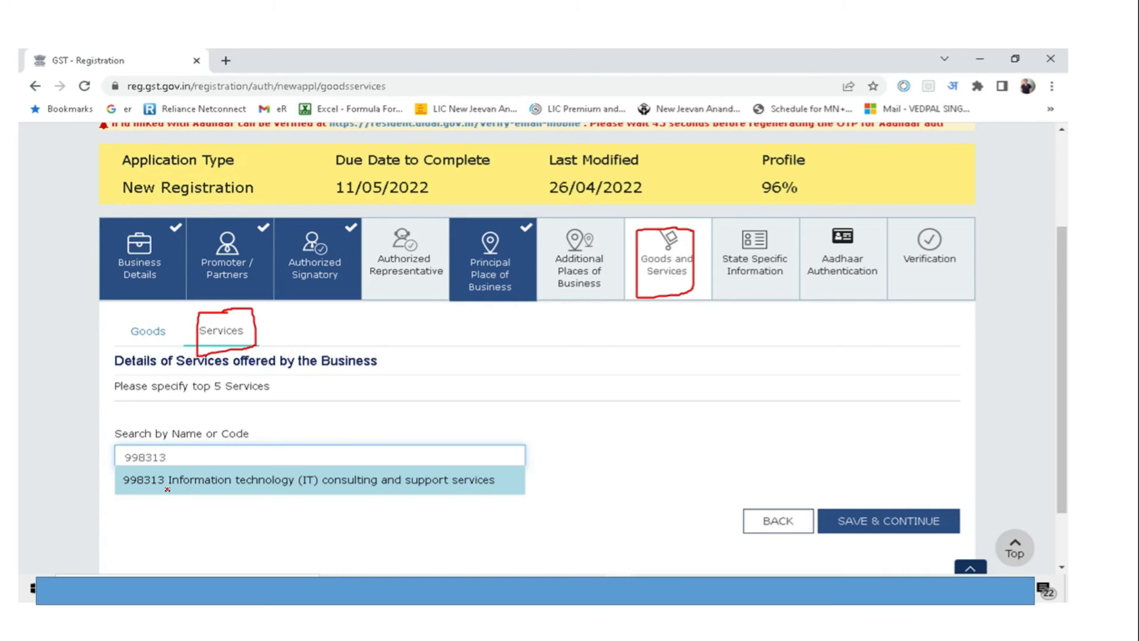
pyautogui.moveTo(107, 473); pyautogui.dragTo(148, 463)
pyautogui.moveTo(304, 496); pyautogui.dragTo(361, 496)
pyautogui.moveTo(177, 459); pyautogui.dragTo(195, 455)
# Tick Save & Continue on the service search and service list slides, and mark classification code 998313 in the List of Services.
pyautogui.moveTo(795, 472); pyautogui.dragTo(827, 457)
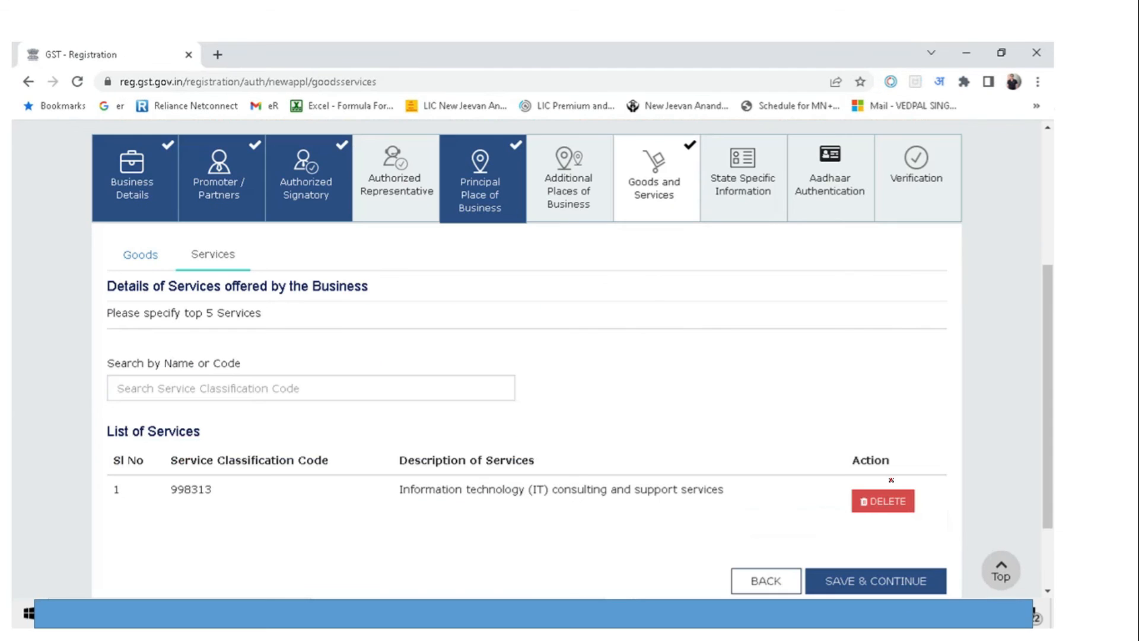
pyautogui.moveTo(178, 416)
pyautogui.mouseDown()
pyautogui.moveTo(109, 430)
pyautogui.moveTo(164, 520)
pyautogui.moveTo(220, 518)
pyautogui.mouseUp()
pyautogui.moveTo(854, 561); pyautogui.dragTo(882, 560)
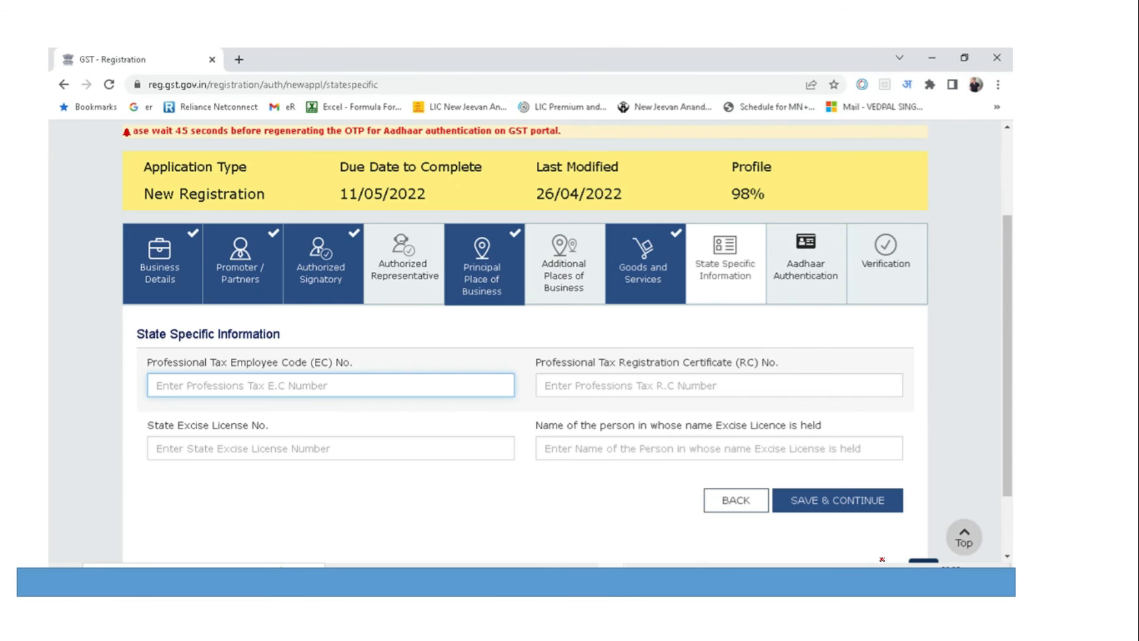
# Bracket the State Specific Information fields on both sides, tick Save & Continue, and advance to the Aadhaar Authentication slide.
pyautogui.moveTo(148, 321)
pyautogui.mouseDown()
pyautogui.moveTo(126, 326)
pyautogui.moveTo(130, 415)
pyautogui.moveTo(173, 457)
pyautogui.mouseUp()
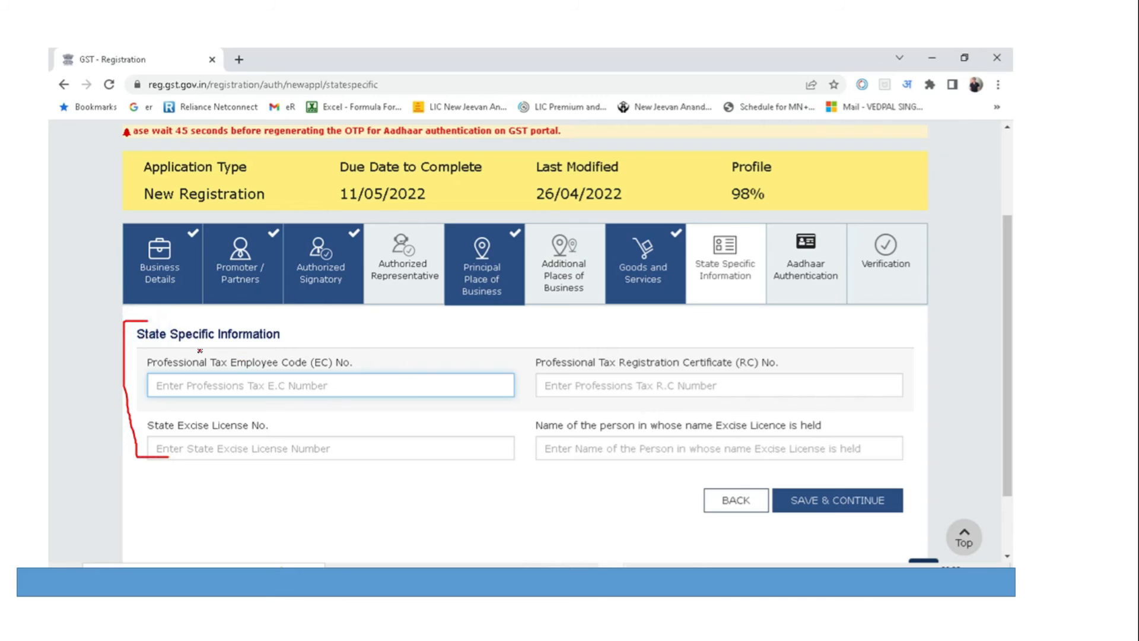
pyautogui.moveTo(825, 352)
pyautogui.mouseDown()
pyautogui.moveTo(851, 352)
pyautogui.moveTo(821, 449)
pyautogui.moveTo(859, 489)
pyautogui.moveTo(883, 474)
pyautogui.mouseUp()
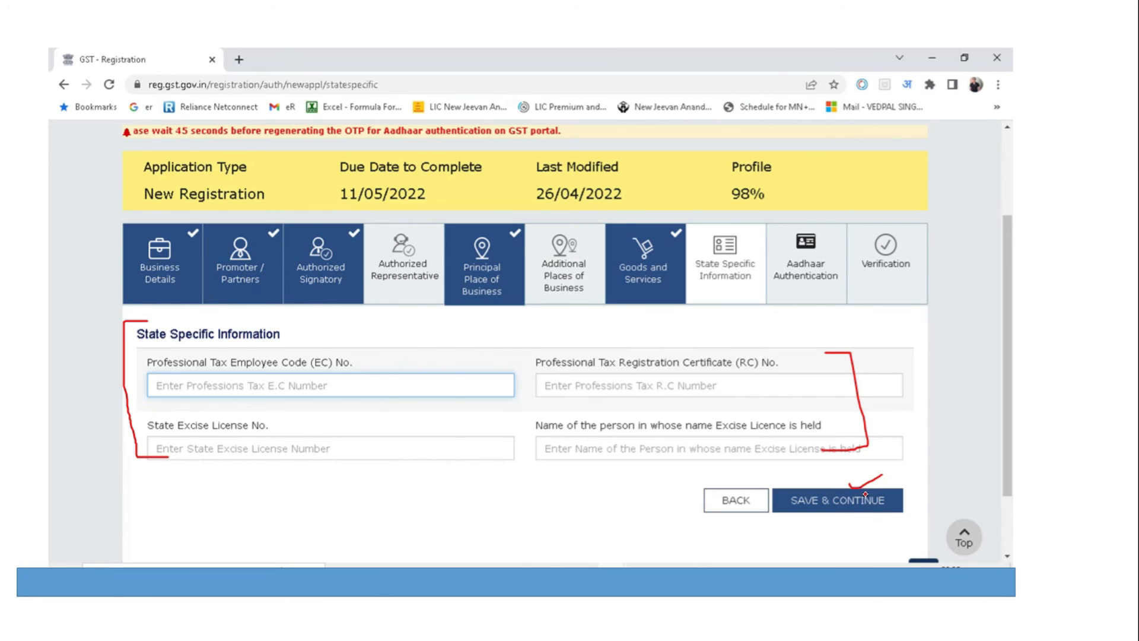
pyautogui.click(865, 498)
# Mark the Aadhaar Authentication heading and tab, underline the opt-in question, and tick its Yes toggle.
pyautogui.moveTo(198, 219)
pyautogui.mouseDown()
pyautogui.moveTo(181, 221)
pyautogui.moveTo(180, 245)
pyautogui.moveTo(196, 247)
pyautogui.mouseUp()
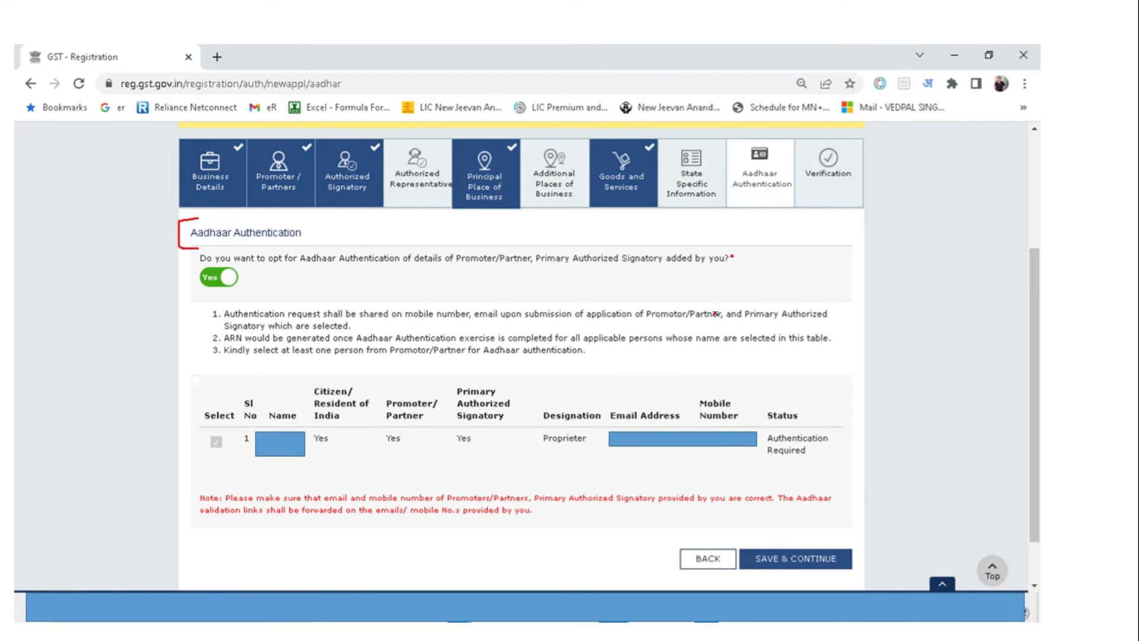
pyautogui.moveTo(735, 146)
pyautogui.mouseDown()
pyautogui.moveTo(746, 209)
pyautogui.moveTo(791, 143)
pyautogui.moveTo(740, 145)
pyautogui.mouseUp()
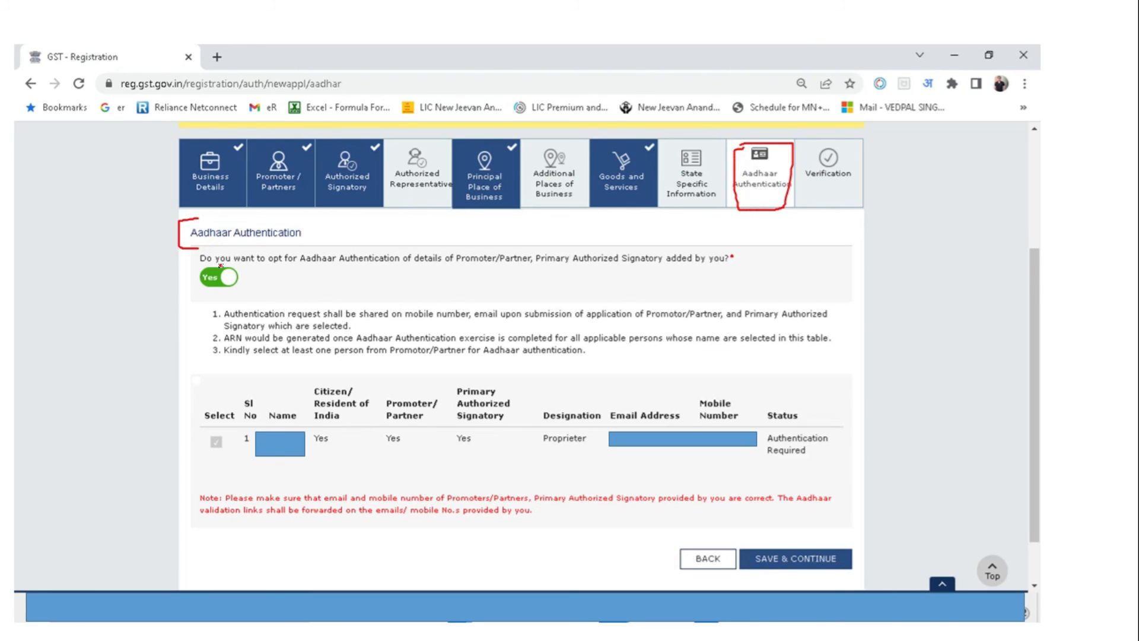
pyautogui.moveTo(309, 268); pyautogui.dragTo(369, 268)
pyautogui.moveTo(249, 272); pyautogui.dragTo(316, 270)
# In the Aadhaar table, mark the Select column, Yes entries, Proprieter designation, contact details and authentication status, and tick Save & Continue.
pyautogui.moveTo(226, 397)
pyautogui.mouseDown()
pyautogui.moveTo(207, 398)
pyautogui.moveTo(206, 466)
pyautogui.moveTo(230, 466)
pyautogui.mouseUp()
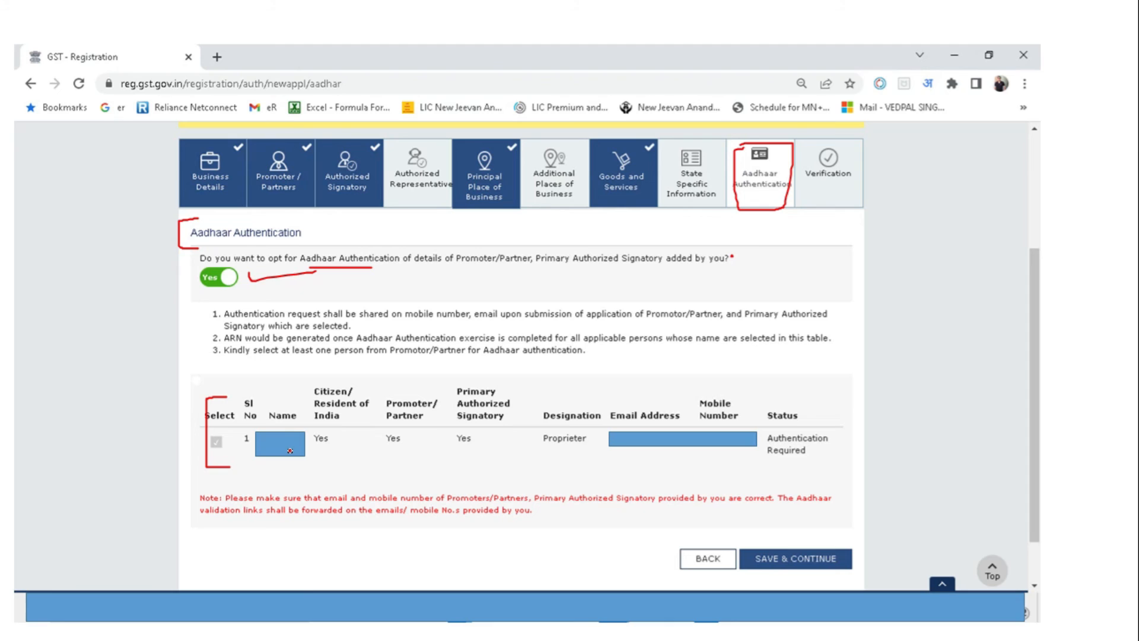
pyautogui.moveTo(333, 438); pyautogui.dragTo(502, 437)
pyautogui.moveTo(587, 431)
pyautogui.mouseDown()
pyautogui.moveTo(523, 435)
pyautogui.moveTo(569, 456)
pyautogui.moveTo(586, 429)
pyautogui.mouseUp()
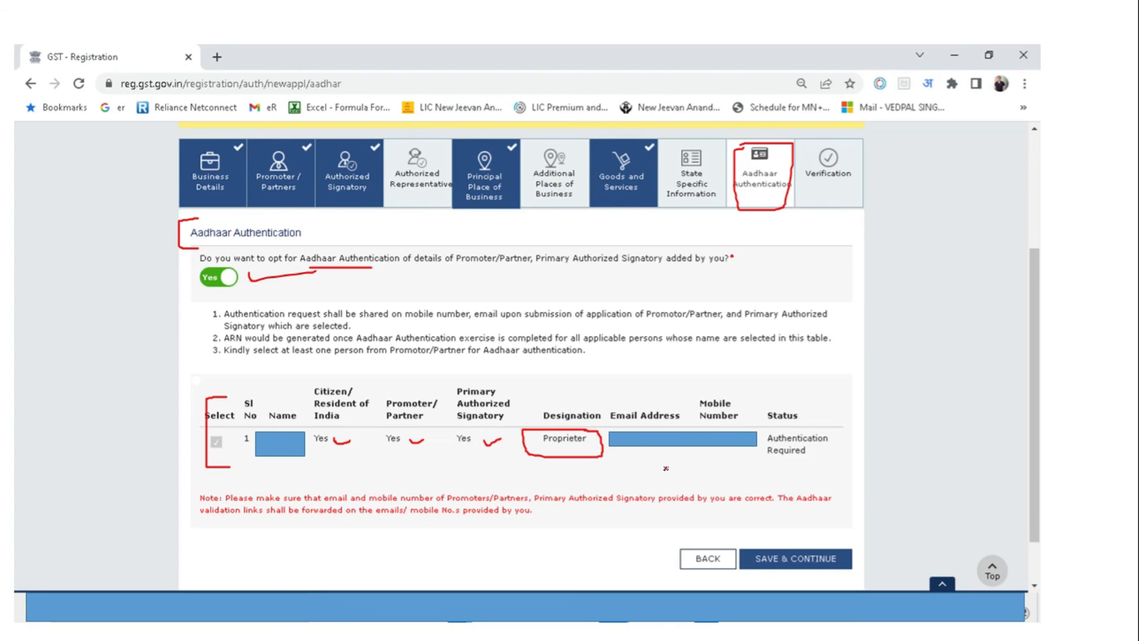
pyautogui.moveTo(699, 424); pyautogui.dragTo(712, 422)
pyautogui.click(824, 433)
pyautogui.moveTo(826, 434)
pyautogui.mouseDown()
pyautogui.moveTo(832, 448)
pyautogui.moveTo(814, 460)
pyautogui.mouseUp()
pyautogui.moveTo(795, 544); pyautogui.dragTo(819, 537)
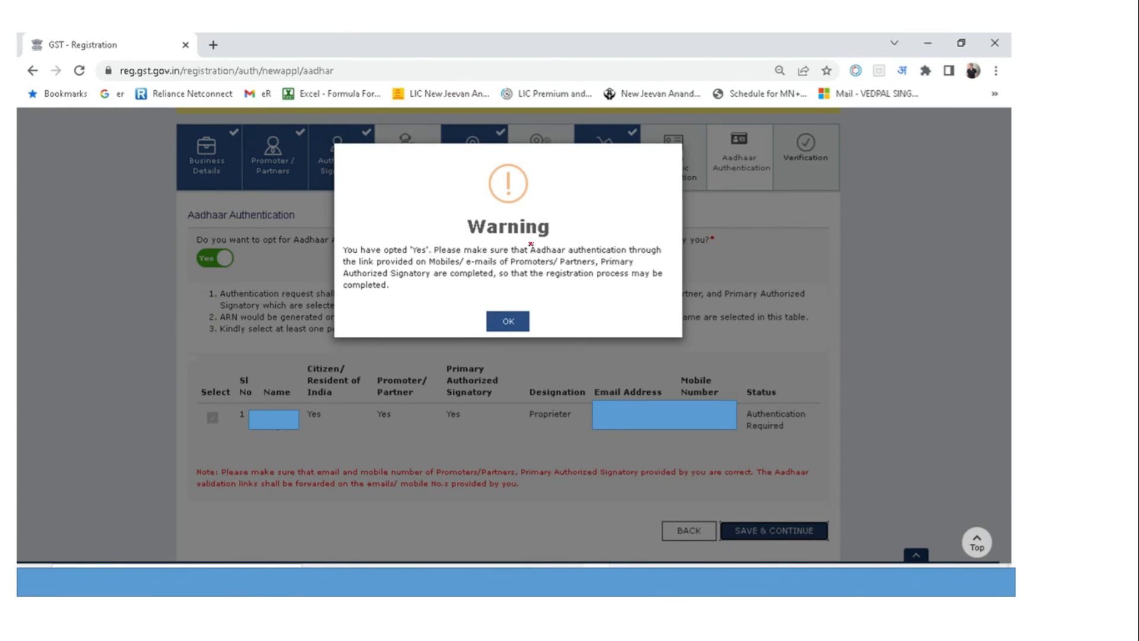
# Bracket the Aadhaar warning message, underline its key phrases including "registration process", and tick the OK button.
pyautogui.moveTo(366, 236)
pyautogui.mouseDown()
pyautogui.moveTo(339, 239)
pyautogui.moveTo(345, 304)
pyautogui.moveTo(363, 306)
pyautogui.mouseUp()
pyautogui.moveTo(418, 282); pyautogui.dragTo(442, 282)
pyautogui.moveTo(564, 278); pyautogui.dragTo(620, 277)
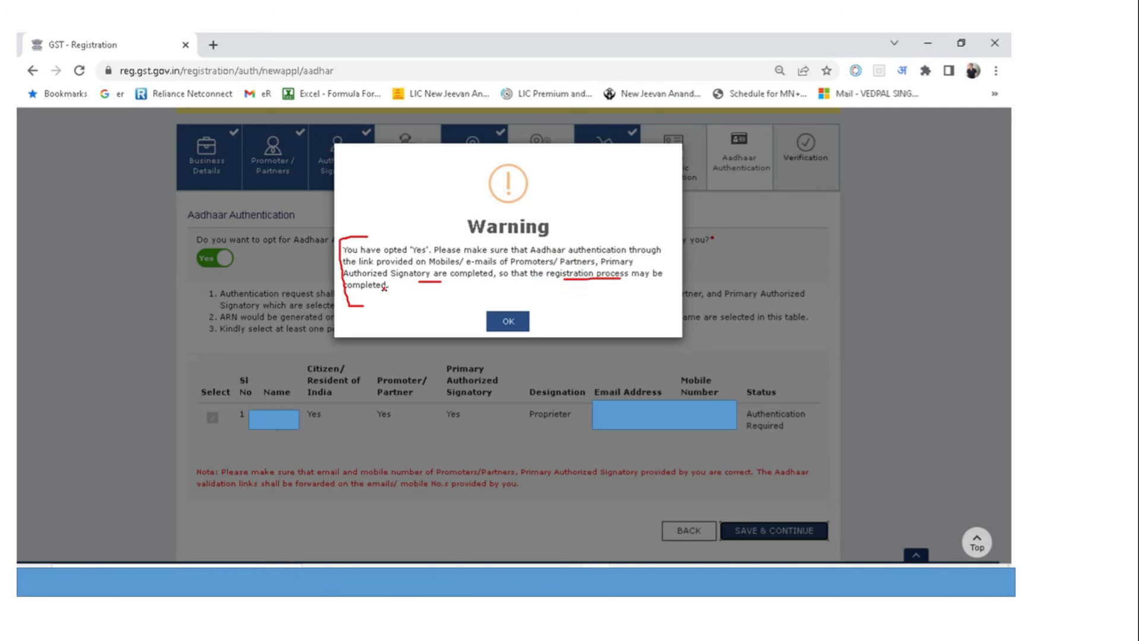
pyautogui.moveTo(384, 290); pyautogui.dragTo(414, 290)
pyautogui.moveTo(514, 300); pyautogui.dragTo(531, 304)
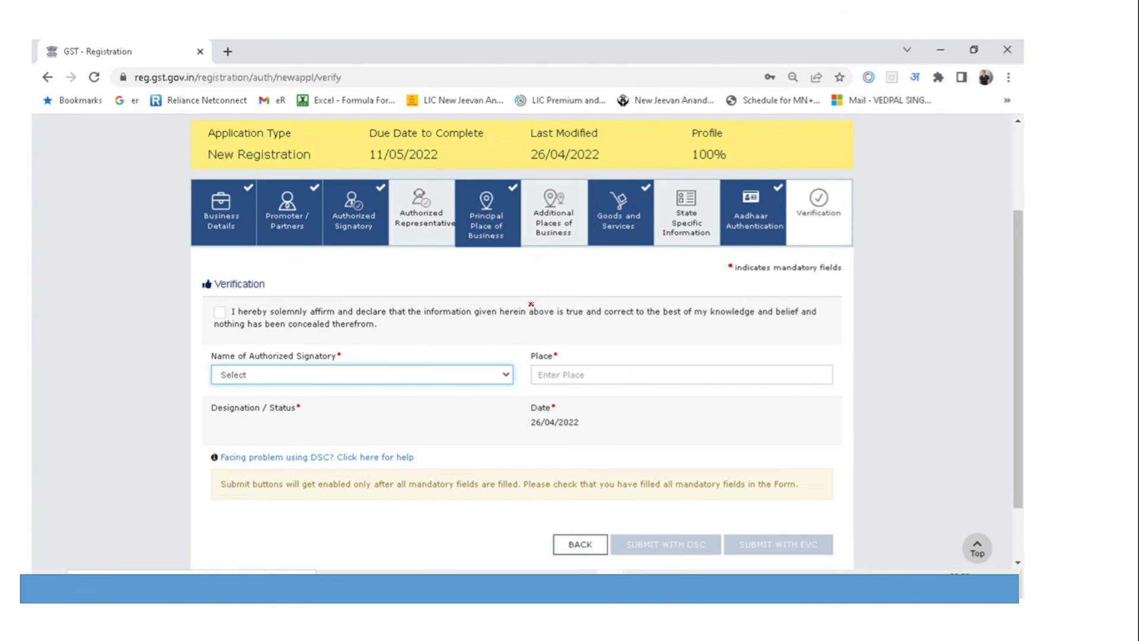
# Bracket the blank Verification form, then on the completed form box the declaration checkbox and tick the authorized signatory, Proprieter designation and date.
pyautogui.moveTo(232, 272)
pyautogui.mouseDown()
pyautogui.moveTo(198, 277)
pyautogui.moveTo(199, 405)
pyautogui.moveTo(226, 403)
pyautogui.mouseUp()
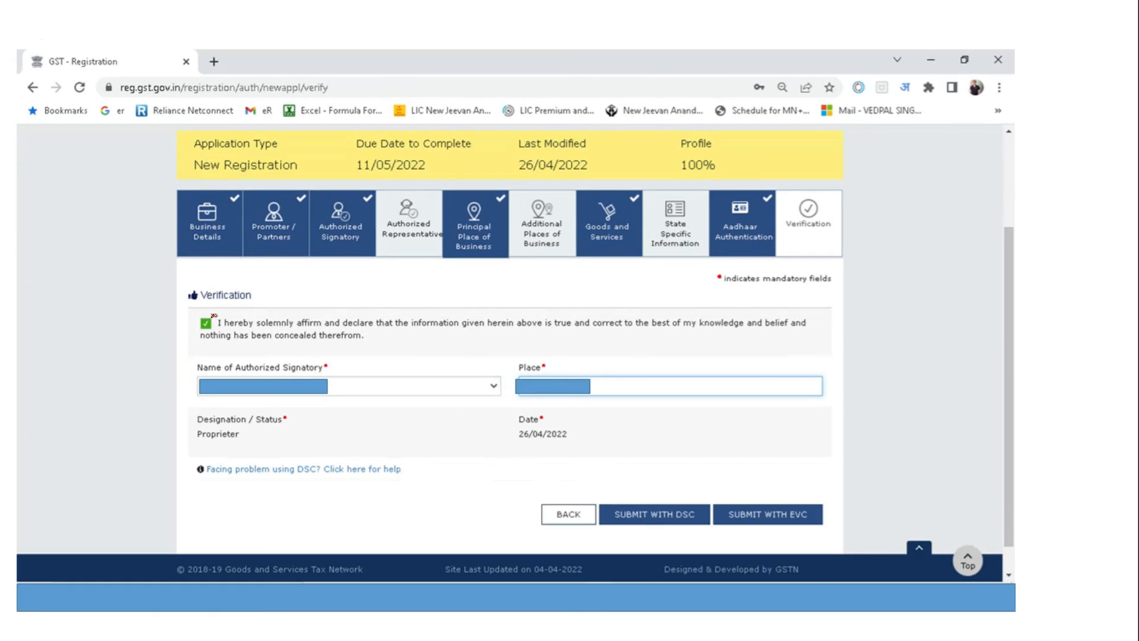
pyautogui.moveTo(230, 306)
pyautogui.mouseDown()
pyautogui.moveTo(212, 334)
pyautogui.moveTo(217, 317)
pyautogui.mouseUp()
pyautogui.moveTo(337, 361); pyautogui.dragTo(385, 352)
pyautogui.moveTo(247, 433); pyautogui.dragTo(278, 436)
pyautogui.moveTo(574, 433); pyautogui.dragTo(604, 431)
# Circle and tick the Submit with DSC and Submit with EVC options on the completed Verification slide.
pyautogui.moveTo(750, 501); pyautogui.dragTo(779, 491)
pyautogui.moveTo(684, 502)
pyautogui.mouseDown()
pyautogui.moveTo(672, 514)
pyautogui.moveTo(690, 525)
pyautogui.moveTo(704, 507)
pyautogui.moveTo(674, 497)
pyautogui.moveTo(690, 485)
pyautogui.mouseUp()
pyautogui.moveTo(757, 495)
pyautogui.mouseDown()
pyautogui.moveTo(729, 508)
pyautogui.moveTo(782, 511)
pyautogui.moveTo(752, 494)
pyautogui.mouseUp()
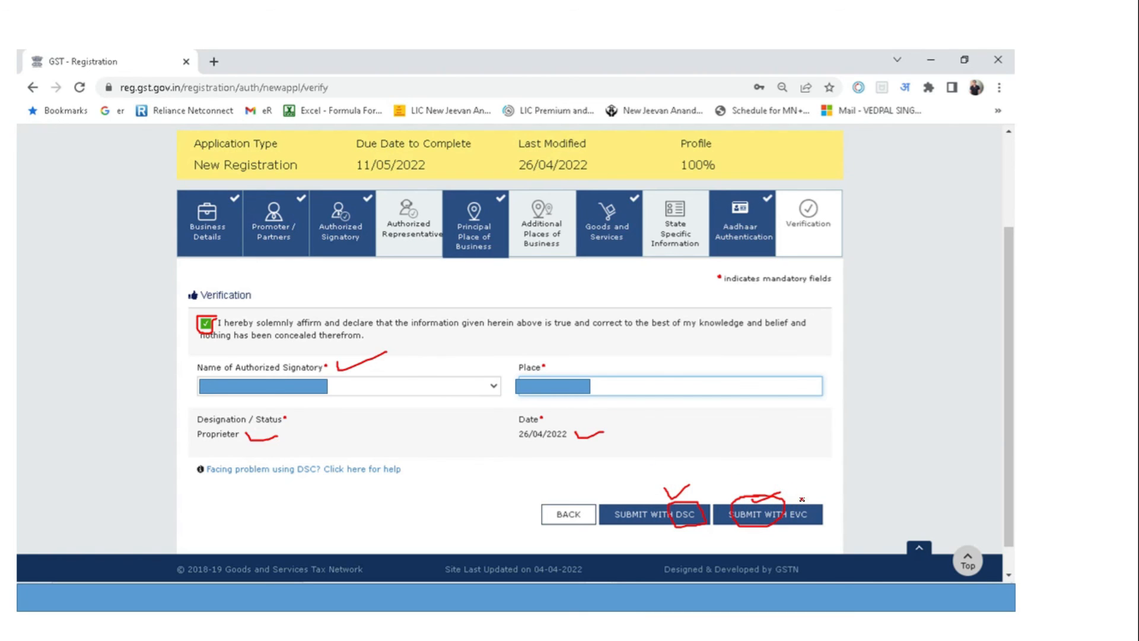
pyautogui.moveTo(802, 500); pyautogui.dragTo(824, 491)
# Advance to the OTP Verification slide and tick the OTP entry field and Validate OTP.
pyautogui.press('Right')
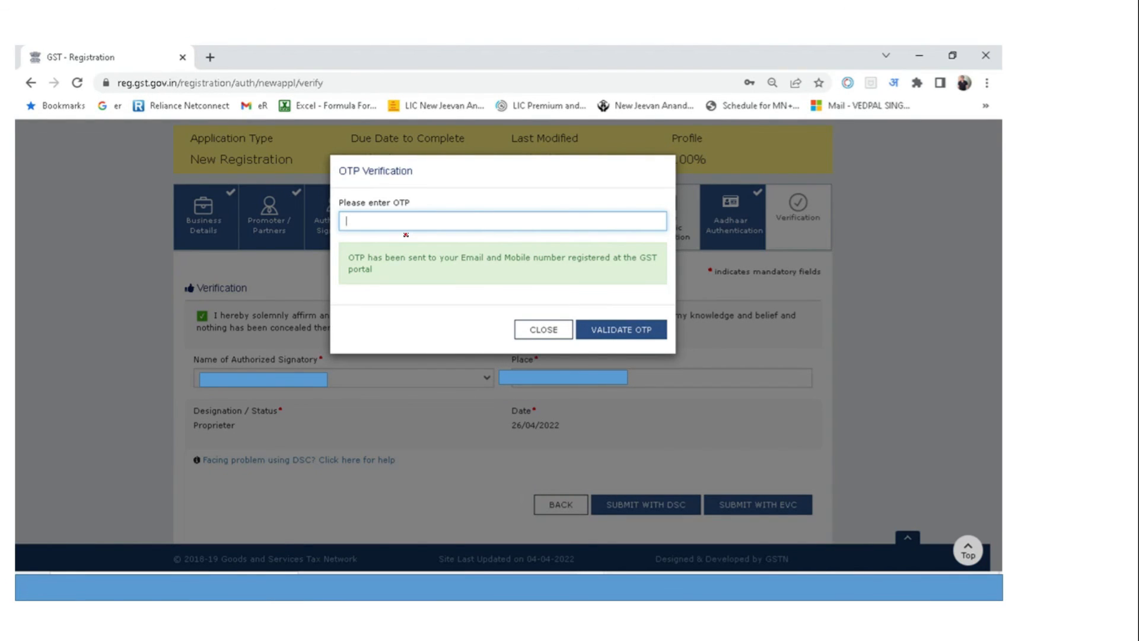
pyautogui.moveTo(378, 220)
pyautogui.mouseDown()
pyautogui.moveTo(386, 230)
pyautogui.moveTo(402, 218)
pyautogui.mouseUp()
pyautogui.moveTo(619, 314); pyautogui.dragTo(637, 308)
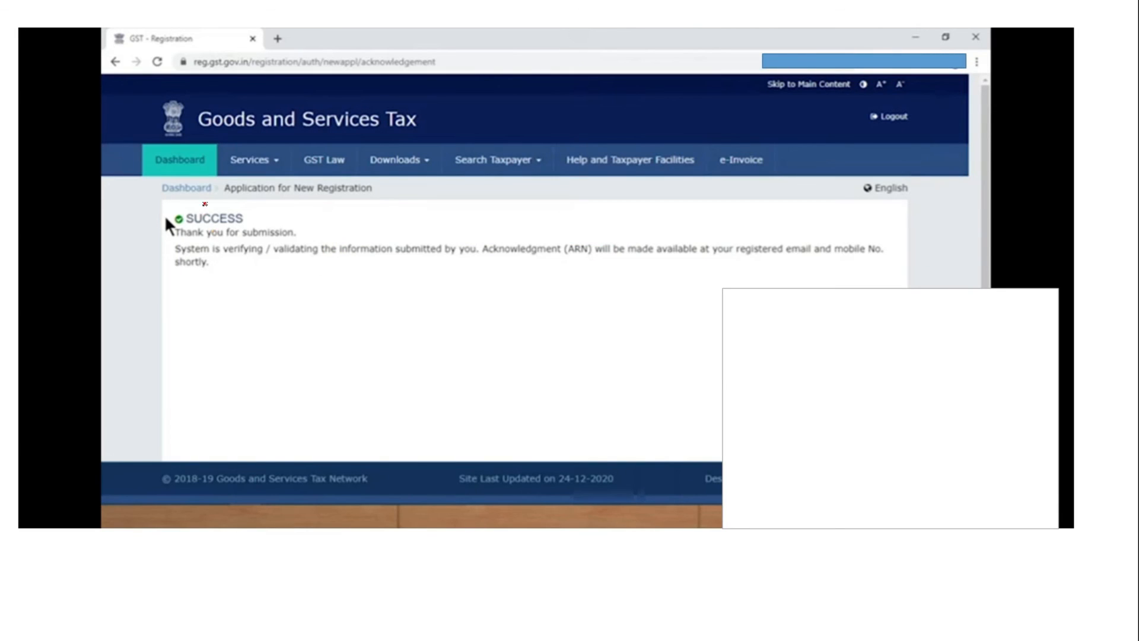
# Bracket the submission success message and underline the part about the Acknowledgment (ARN) being sent to the registered email and mobile.
pyautogui.moveTo(205, 203)
pyautogui.mouseDown()
pyautogui.moveTo(170, 211)
pyautogui.moveTo(174, 277)
pyautogui.moveTo(200, 279)
pyautogui.mouseUp()
pyautogui.moveTo(486, 256); pyautogui.dragTo(788, 256)
pyautogui.moveTo(214, 271); pyautogui.dragTo(223, 271)
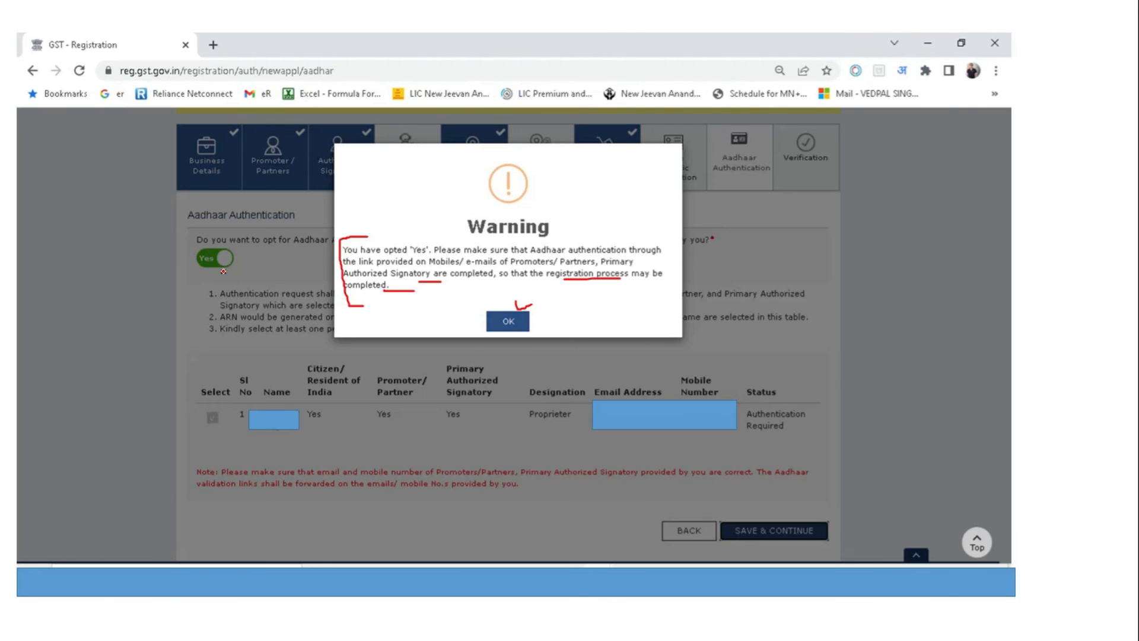
# Back on the Aadhaar warning slide, tick the Warning heading and draw a box around the OK button.
pyautogui.moveTo(556, 219)
pyautogui.mouseDown()
pyautogui.moveTo(564, 233)
pyautogui.moveTo(604, 222)
pyautogui.mouseUp()
pyautogui.moveTo(531, 289)
pyautogui.mouseDown()
pyautogui.moveTo(478, 295)
pyautogui.moveTo(480, 338)
pyautogui.moveTo(522, 339)
pyautogui.mouseUp()
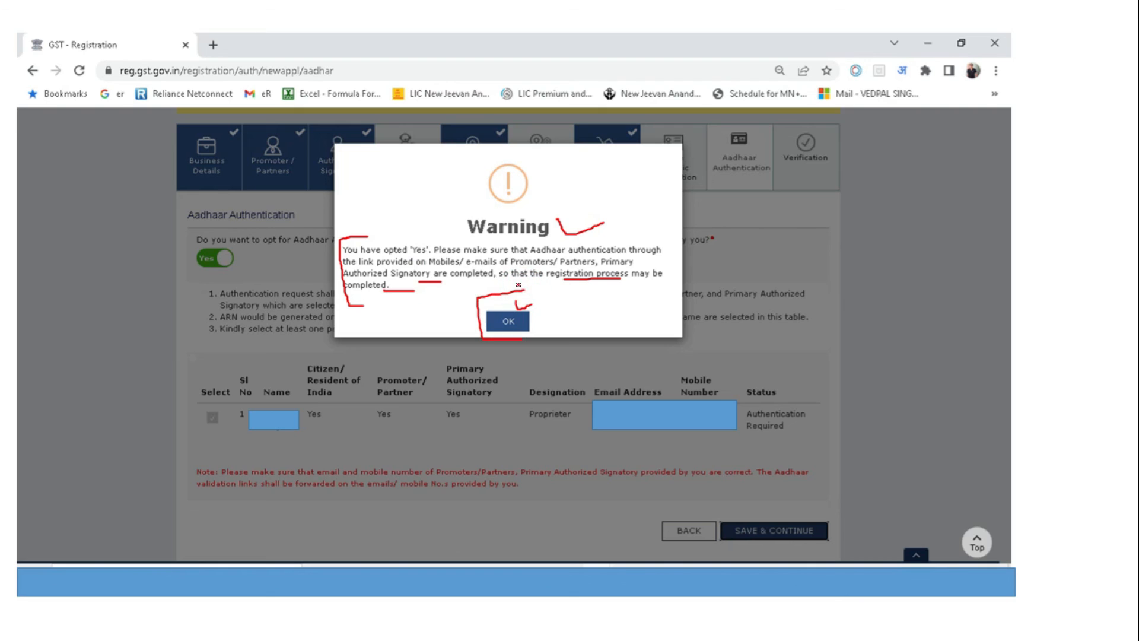
pyautogui.moveTo(530, 291)
pyautogui.mouseDown()
pyautogui.moveTo(537, 325)
pyautogui.moveTo(526, 340)
pyautogui.mouseUp()
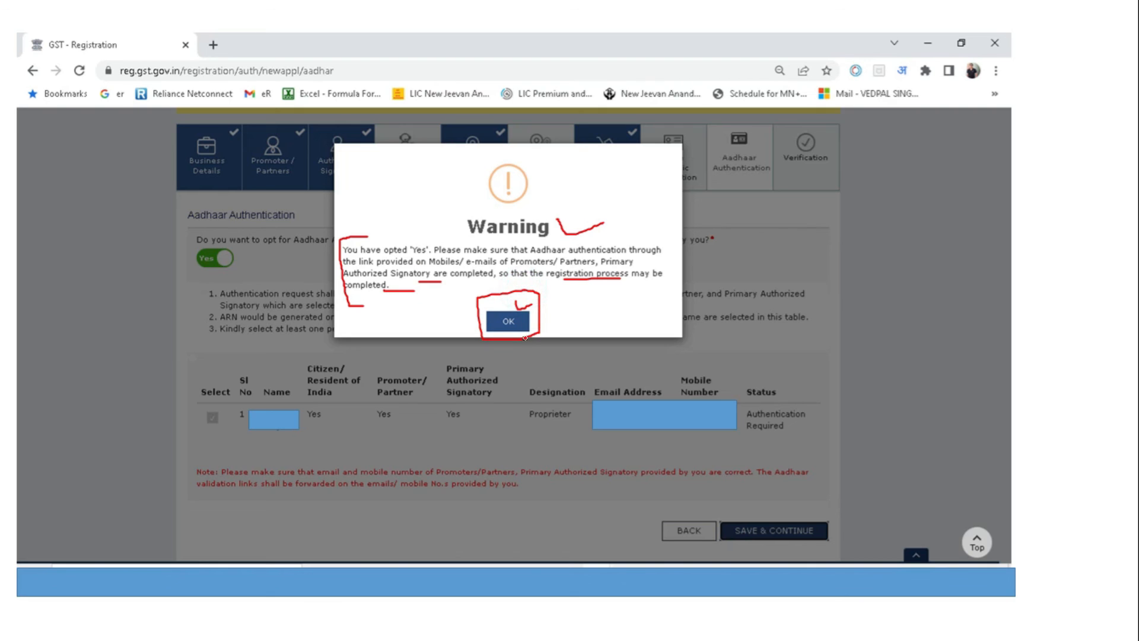